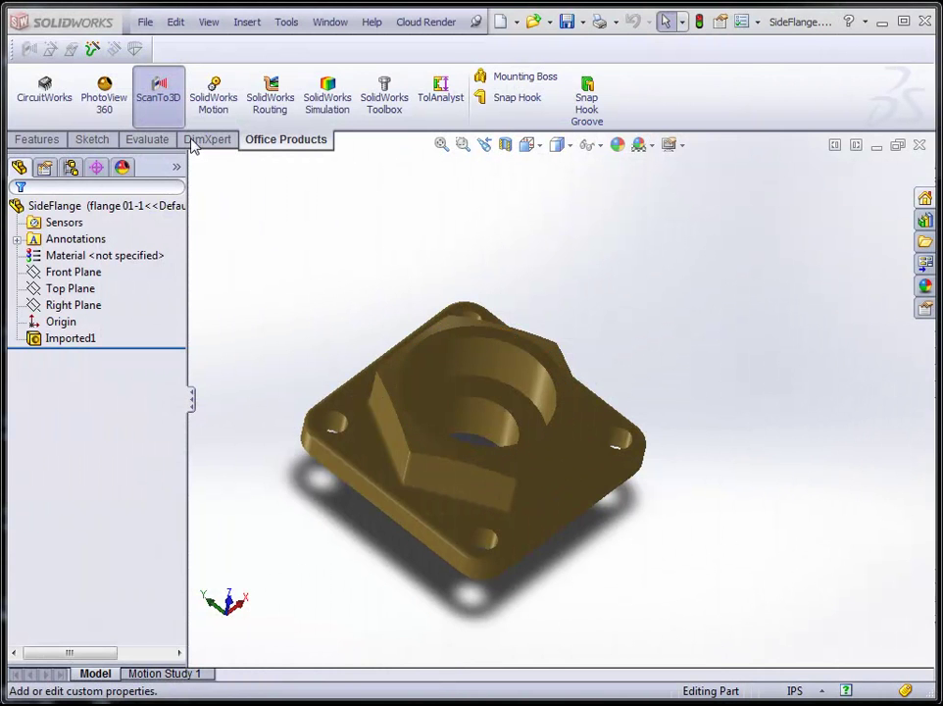
Review the SolidWorks part's summary, custom and configuration-specific properties for Default and flange 02-1.
left_click(146, 21)
left_click(243, 434)
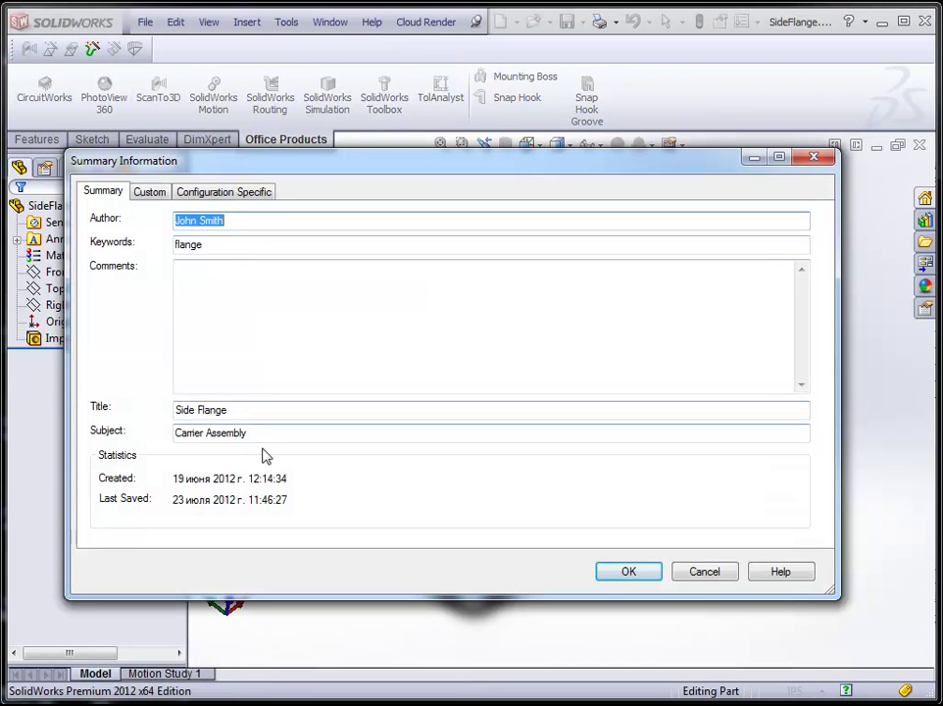
left_click(152, 193)
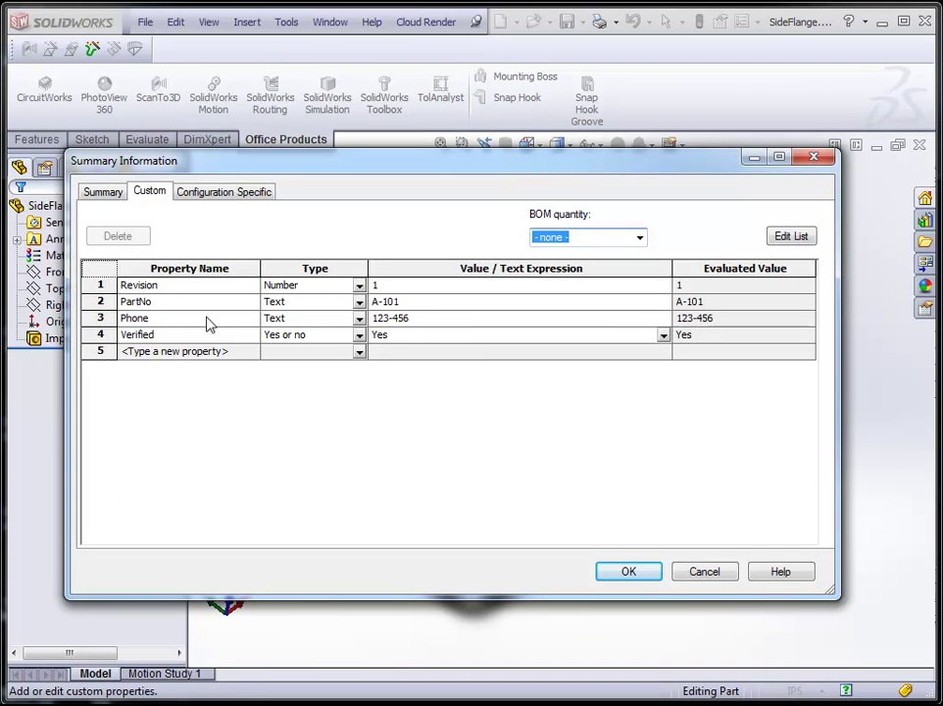
left_click(250, 192)
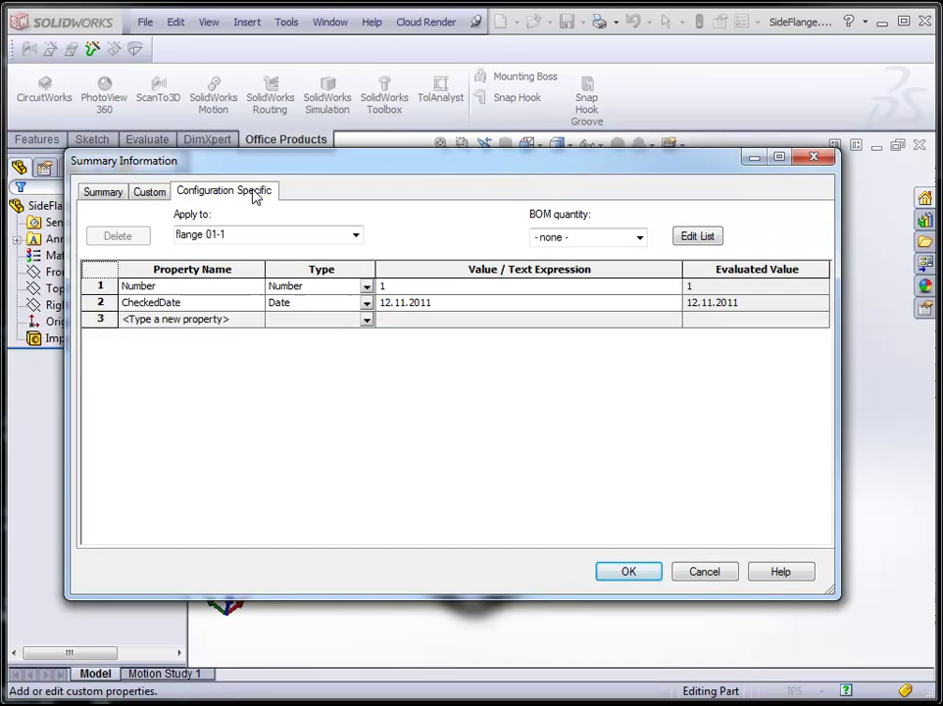
left_click(356, 235)
left_click(328, 265)
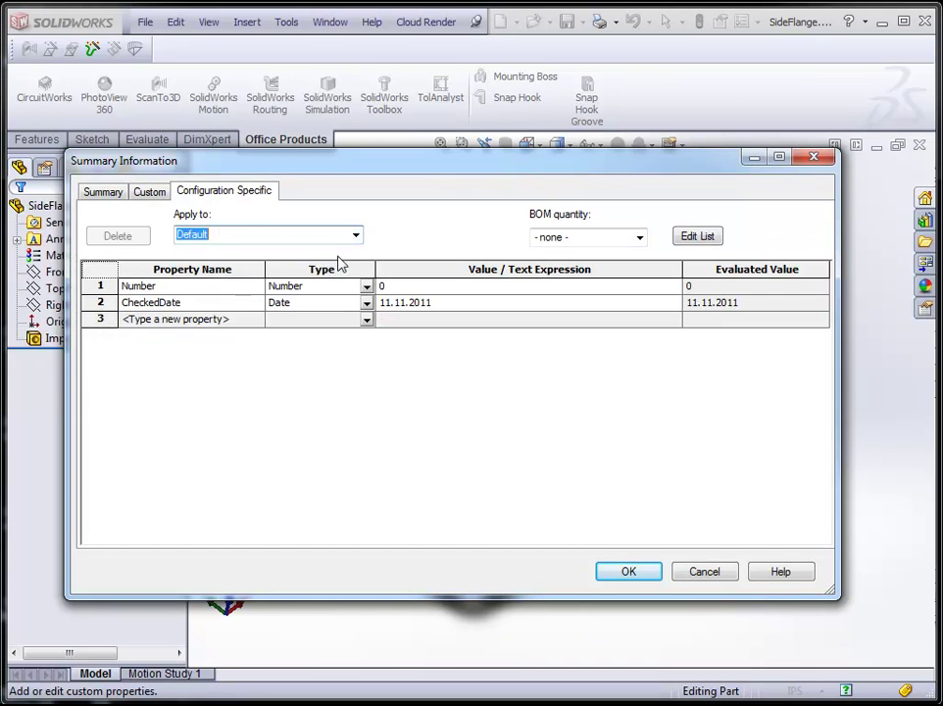
left_click(356, 238)
left_click(309, 286)
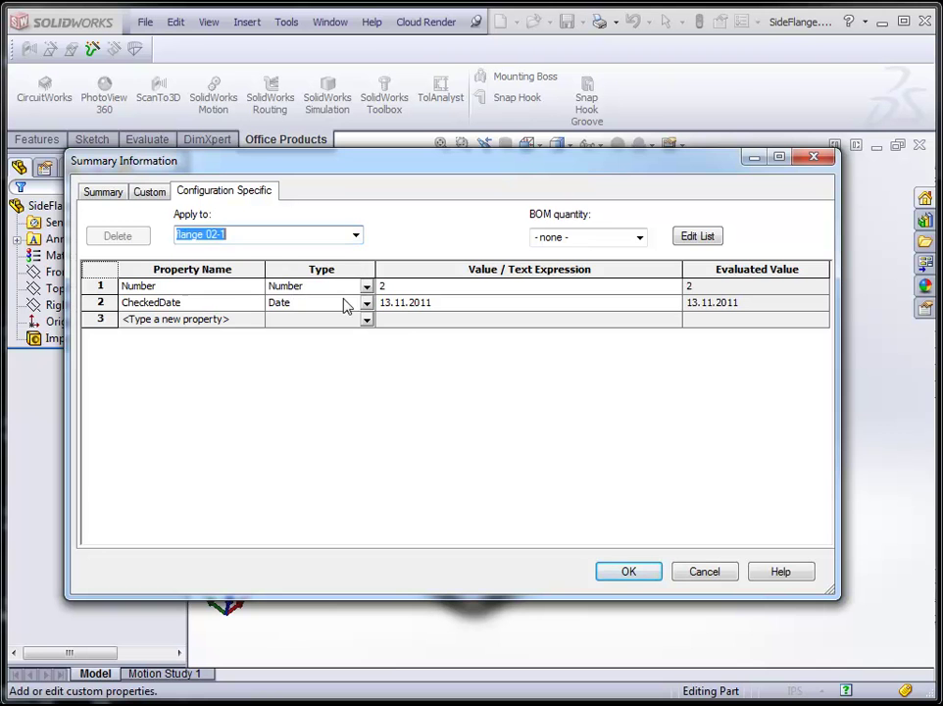
left_click(631, 573)
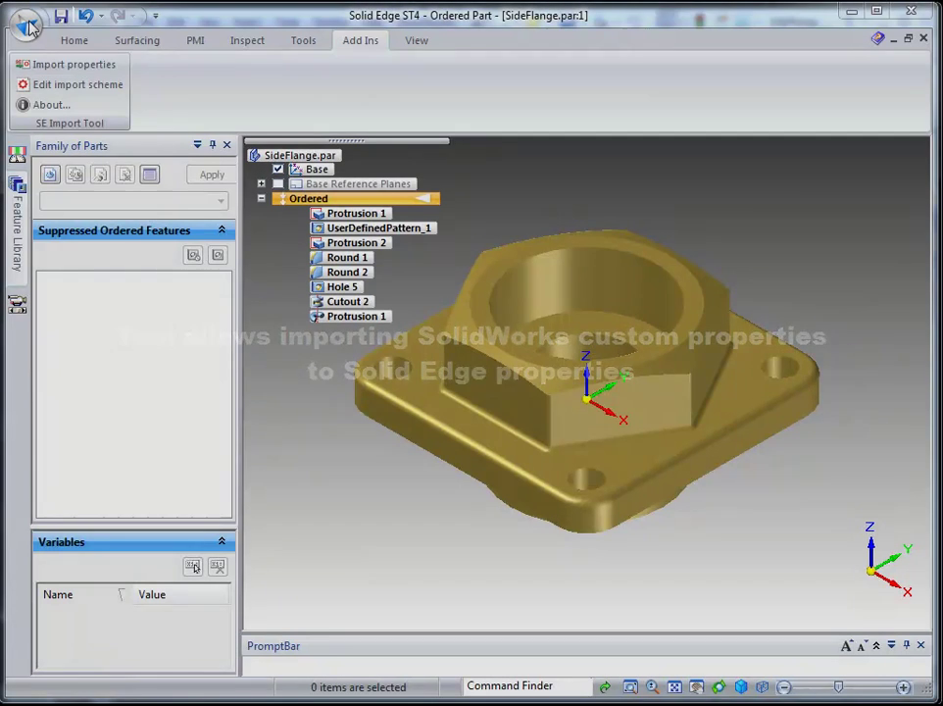
Inspect SideFlange.par's Summary, Project and Custom file properties, then bring up the default import scheme.
left_click(26, 26)
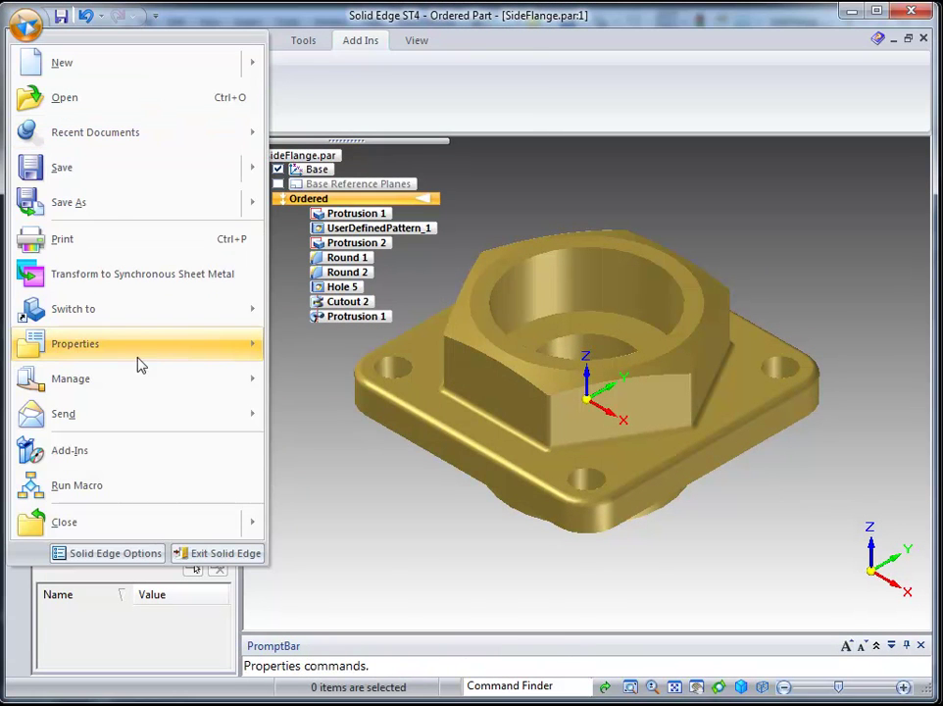
mouse_move(75, 343)
left_click(312, 135)
left_click(94, 56)
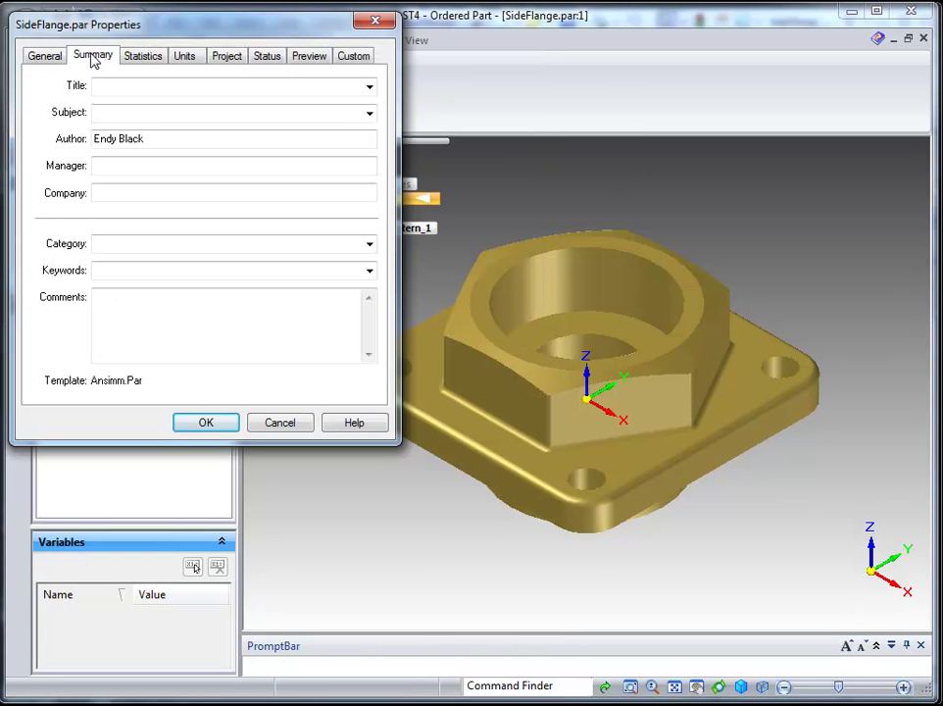
left_click(224, 57)
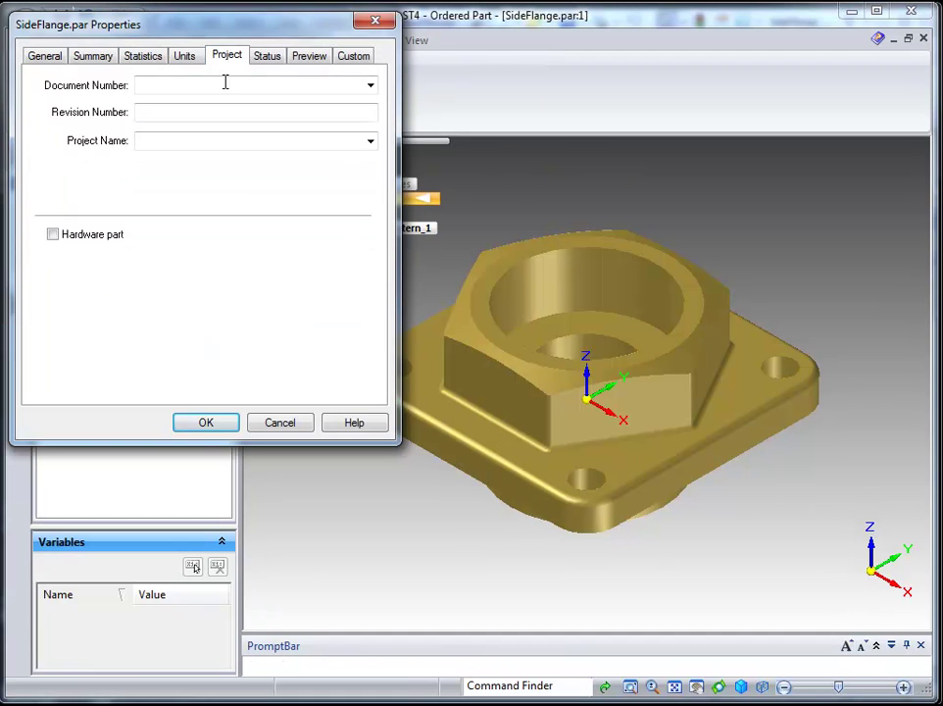
left_click(350, 58)
left_click(214, 426)
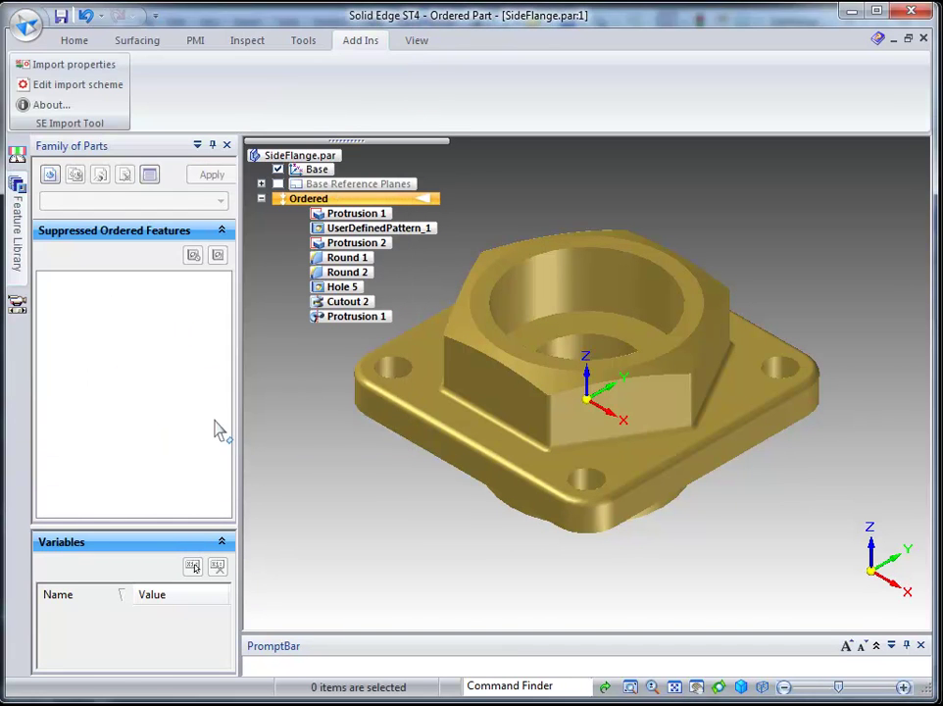
left_click(106, 88)
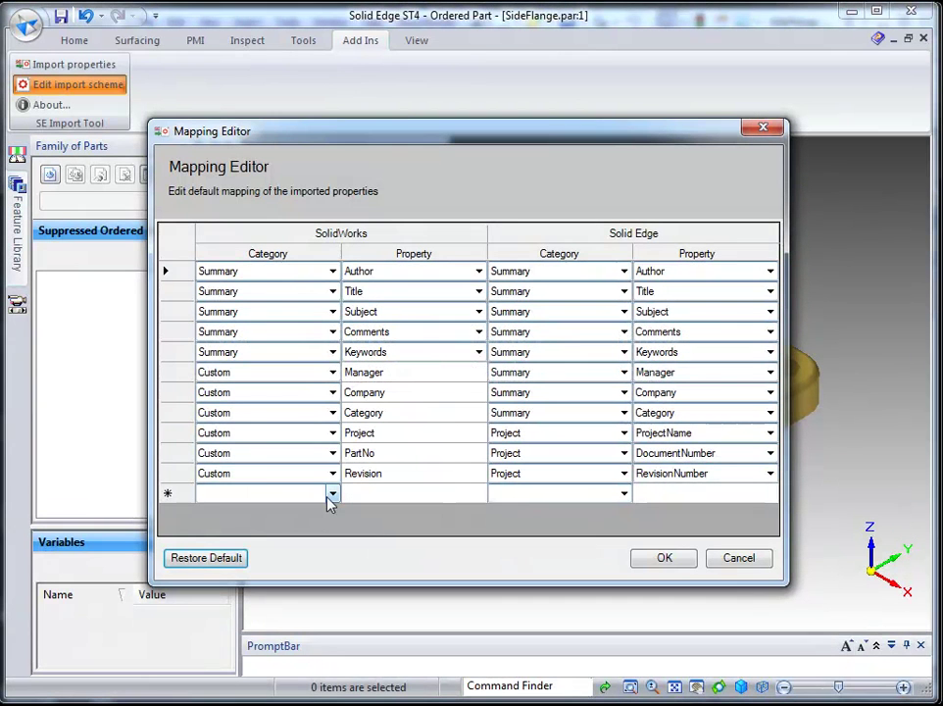
Add a row mapping Custom Phone to Summary Comments, overwrite the existing mapping, and save the scheme.
left_click(334, 495)
left_click(333, 495)
left_click(307, 522)
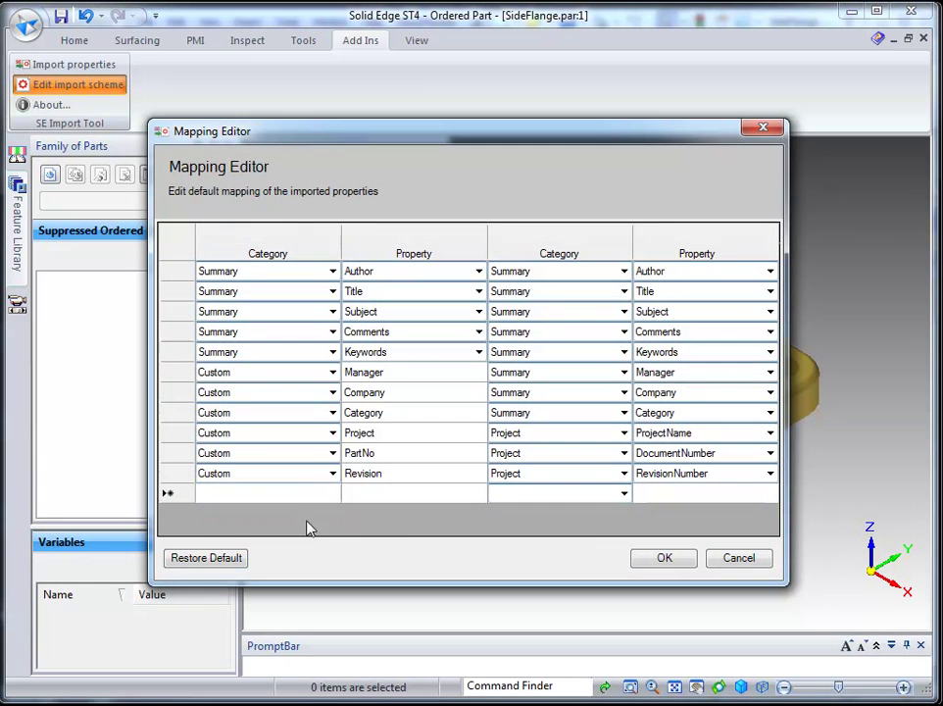
left_click(378, 497)
left_click(379, 492)
type("Phone")
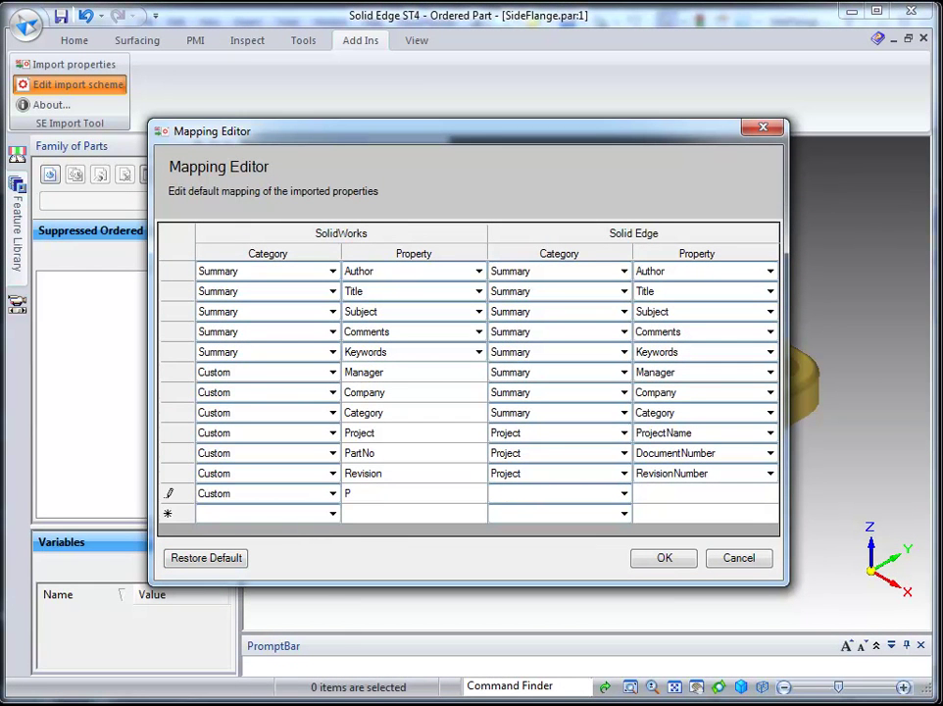
left_click(623, 496)
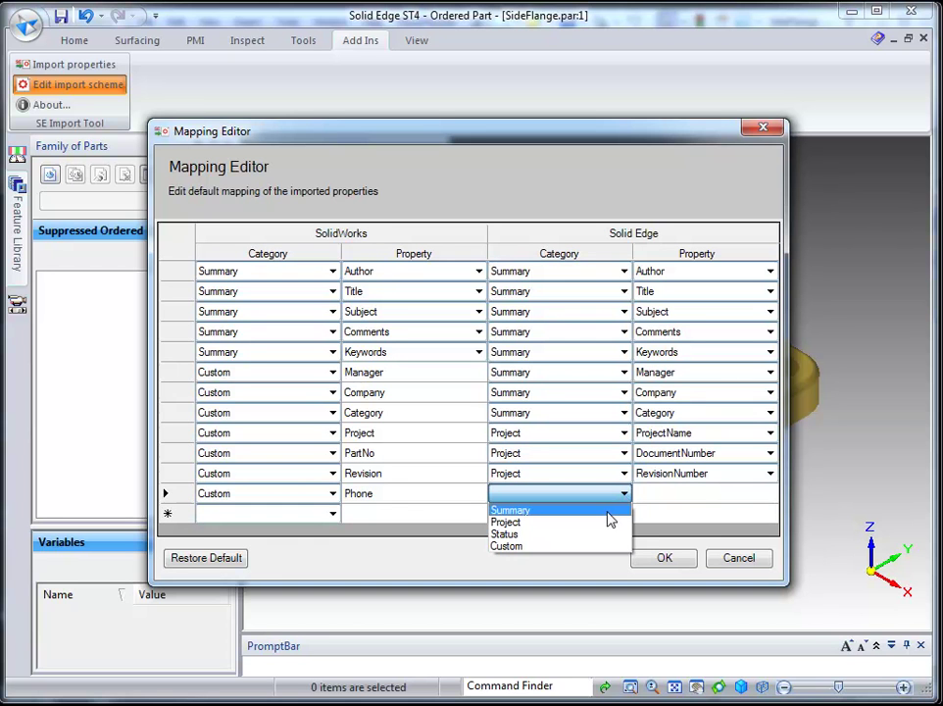
left_click(607, 510)
left_click(771, 494)
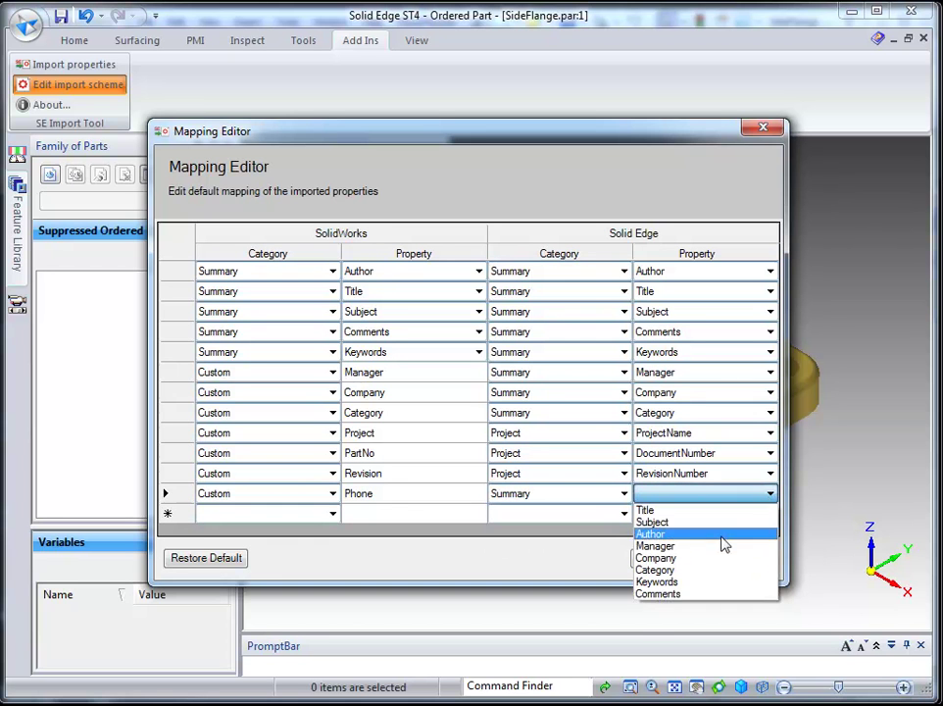
left_click(692, 596)
left_click(429, 389)
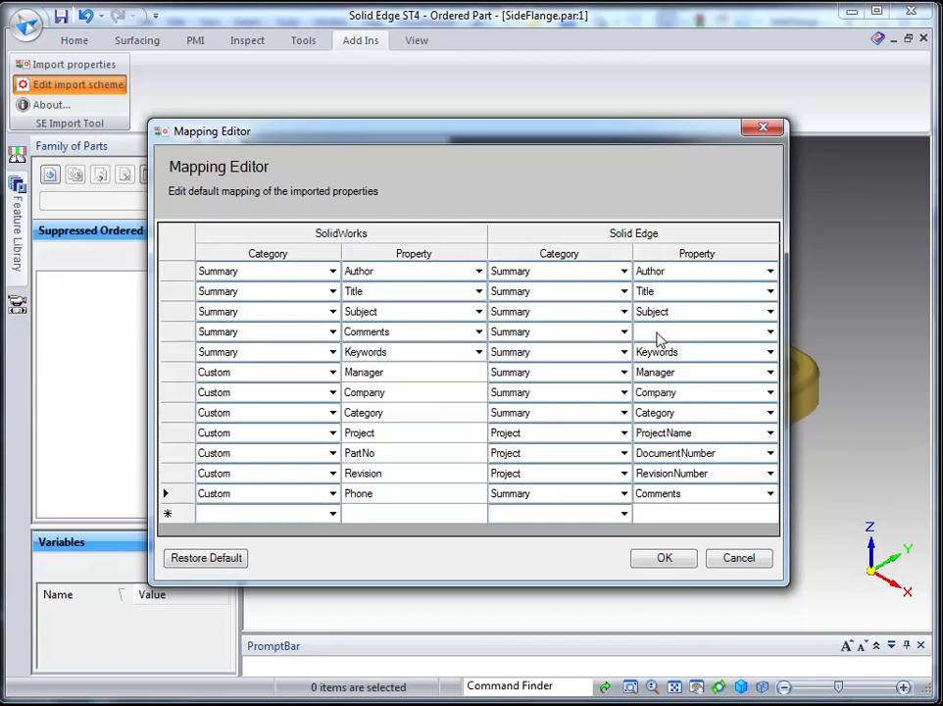
left_click(665, 558)
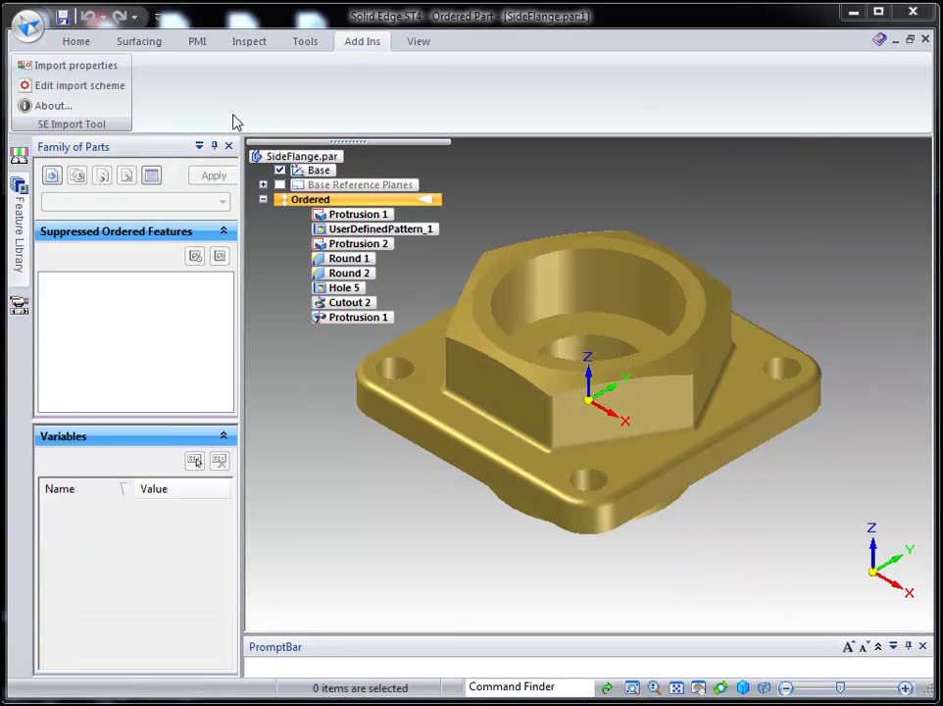
Start a property import from SideFlange.SLDPRT and go to its custom properties.
left_click(102, 69)
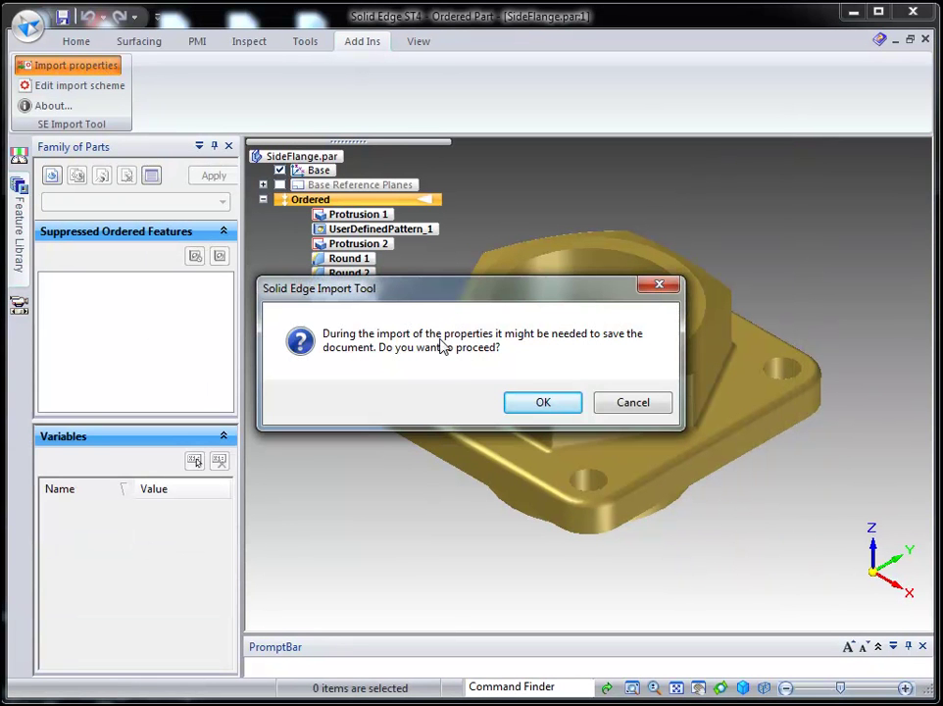
left_click(544, 402)
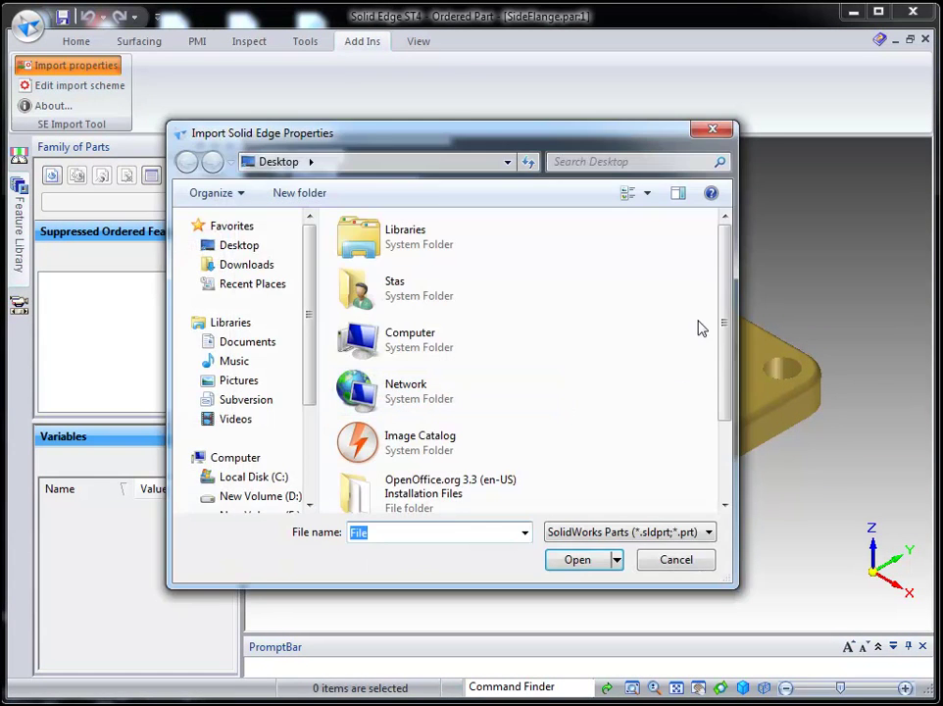
left_click_drag(726, 314, 727, 382)
left_click(472, 495)
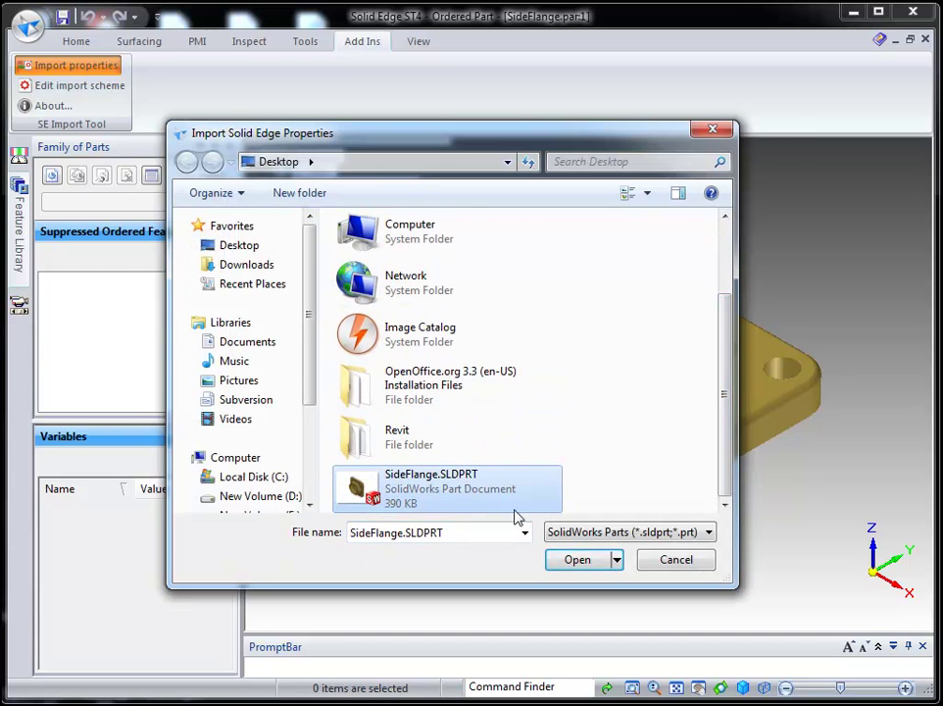
left_click(568, 560)
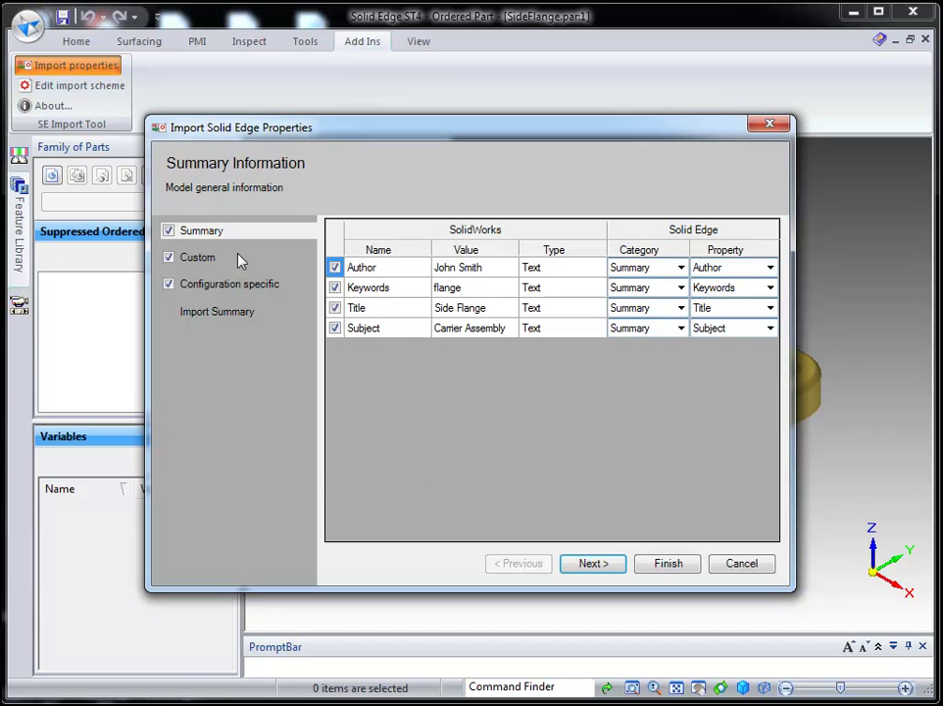
left_click(209, 258)
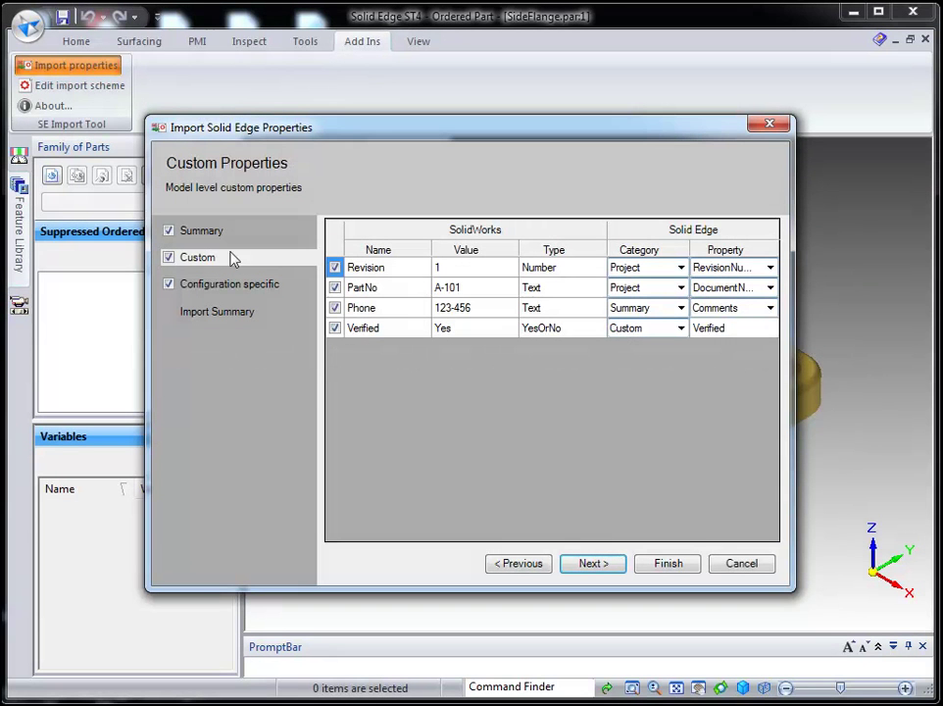
Map Verified to Status Released and add that combination to the default mapping.
left_click(680, 329)
left_click(673, 371)
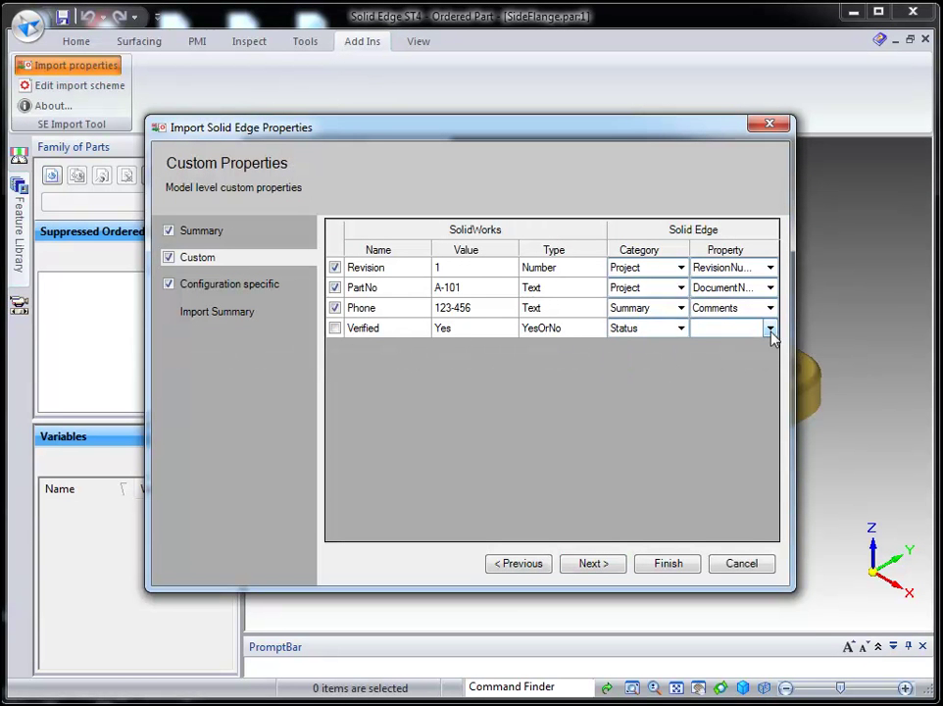
left_click(771, 329)
left_click(716, 381)
left_click(391, 334)
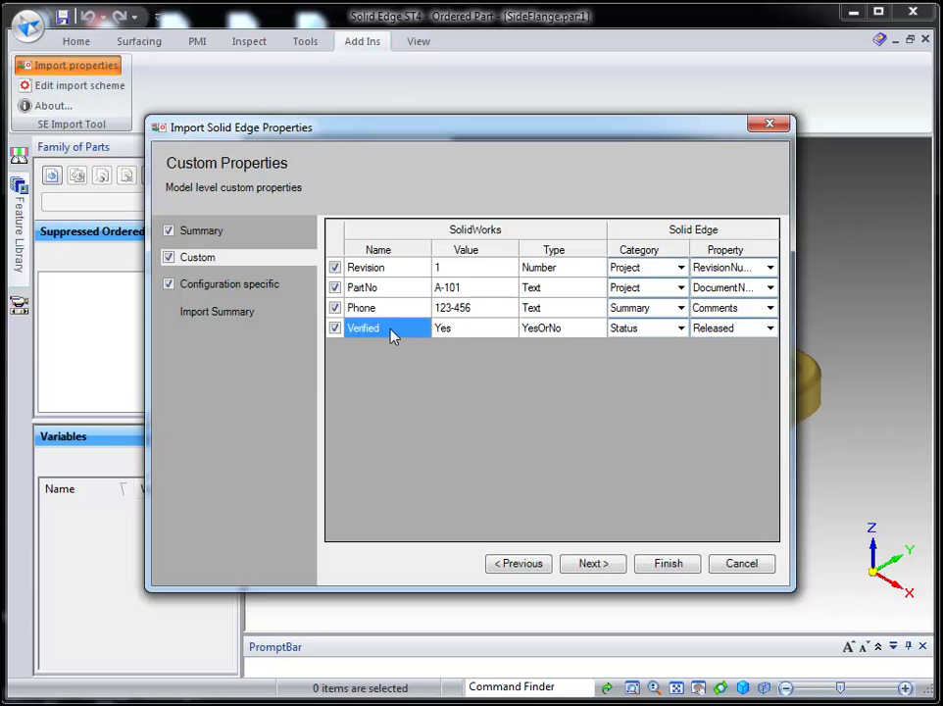
right_click(391, 333)
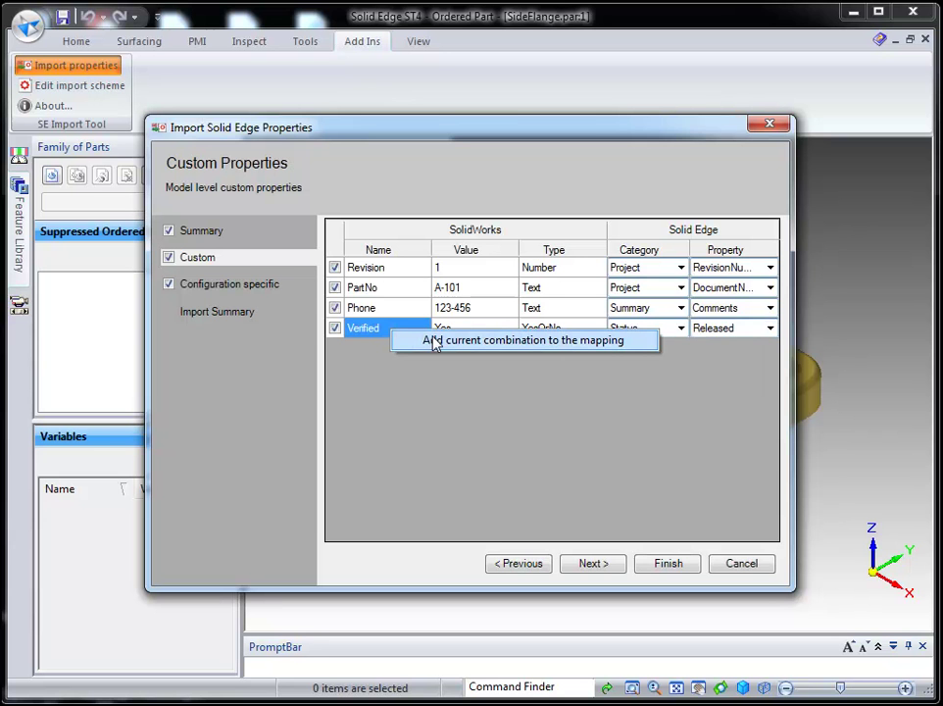
left_click(434, 340)
Cancel the import and check the default mapping scheme for the saved Verified pairing.
left_click(741, 563)
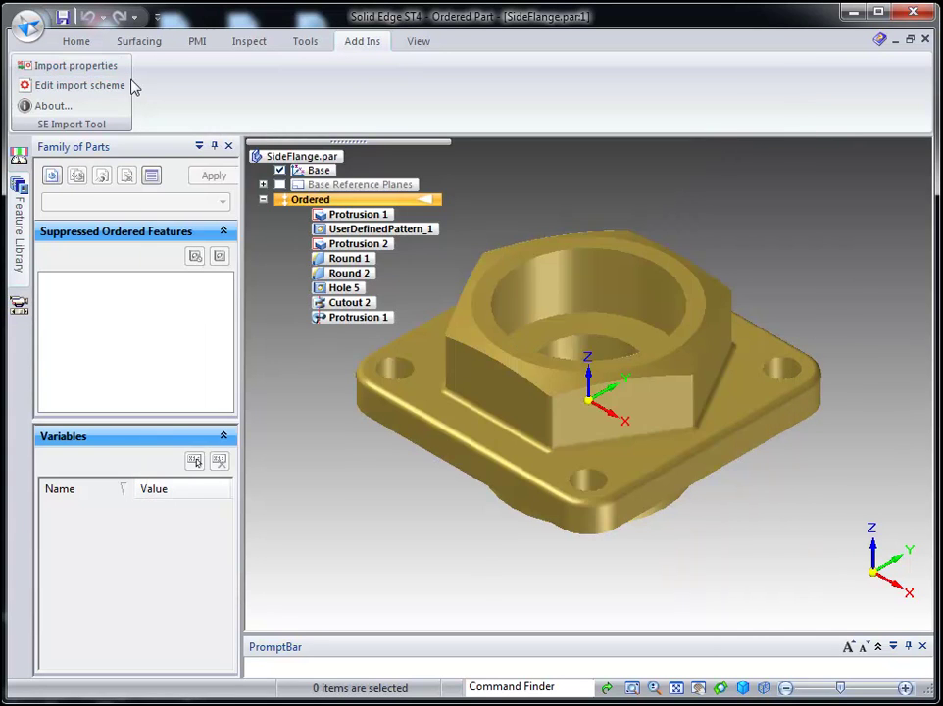
left_click(81, 87)
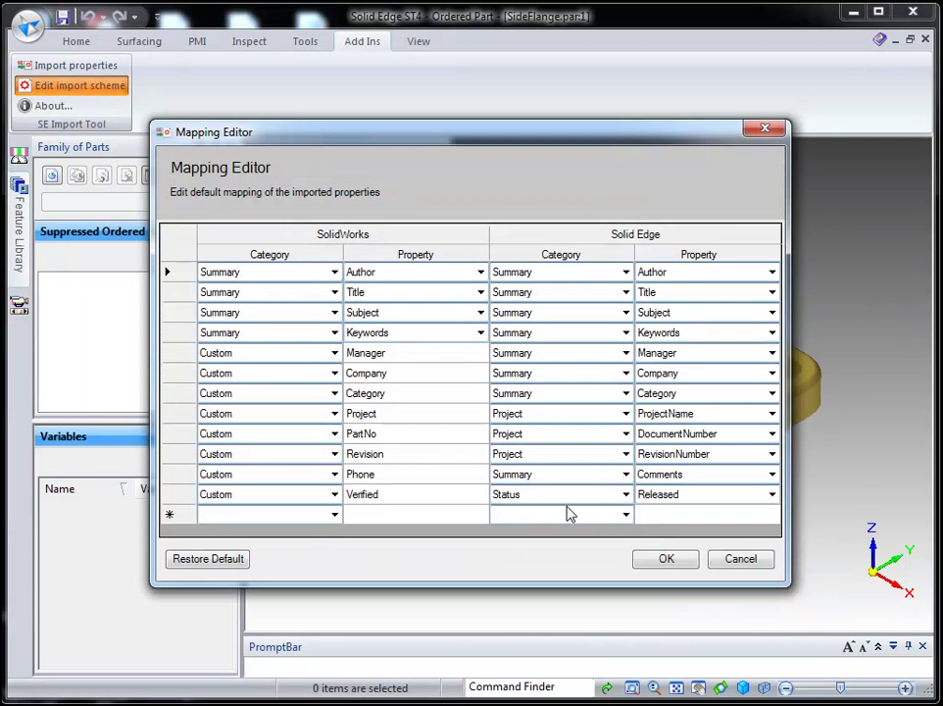
left_click(666, 559)
Restart the property import from SideFlange.SLDPRT and review its custom properties.
left_click(77, 66)
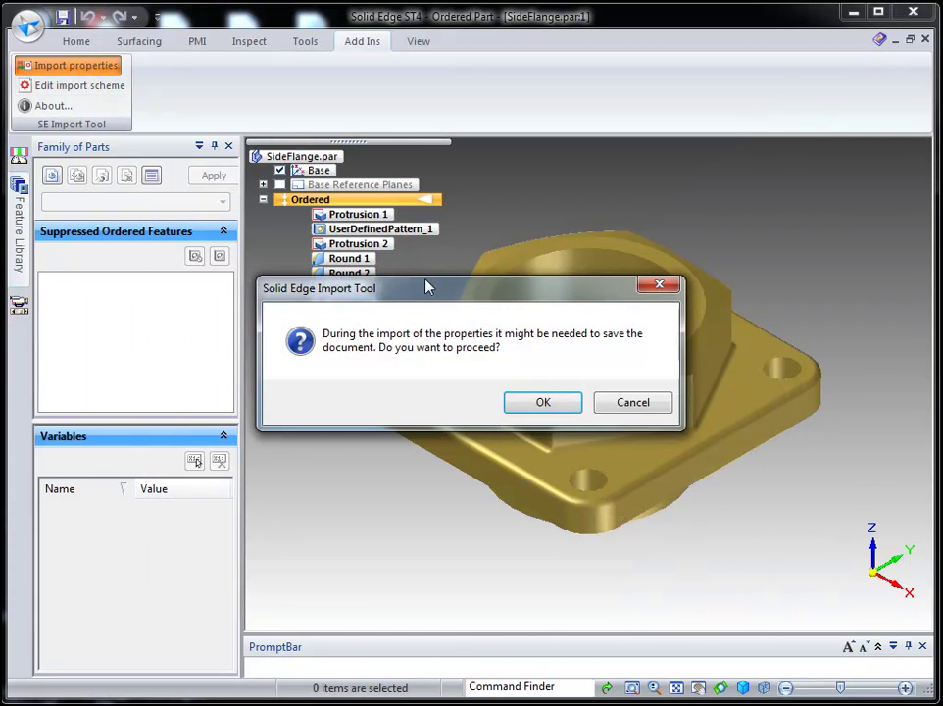
left_click(543, 400)
scroll(701, 367, "down", 3)
double_click(488, 497)
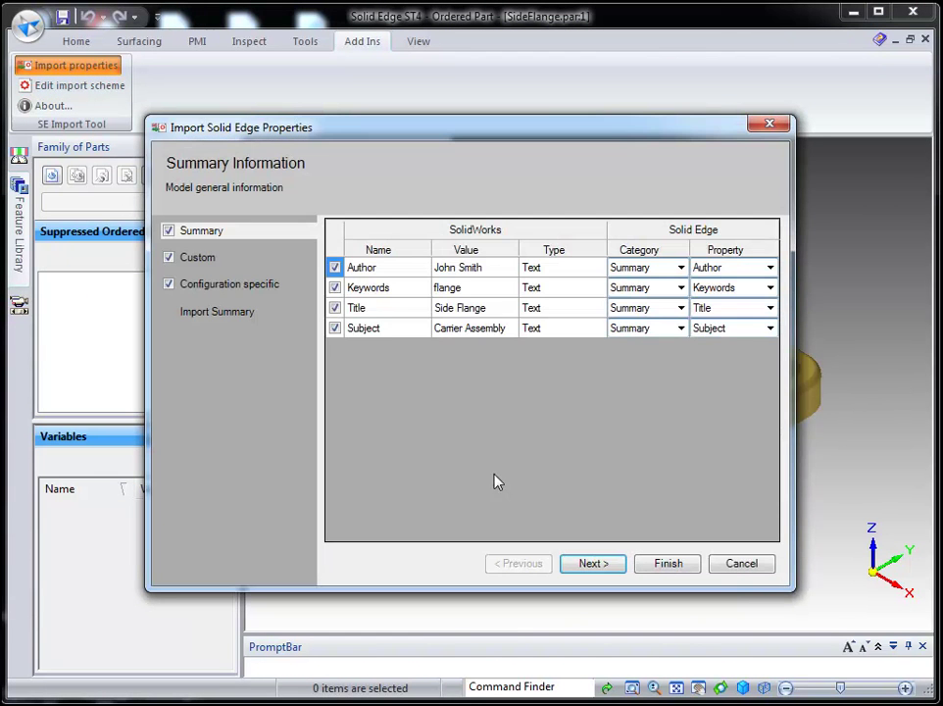
left_click(201, 258)
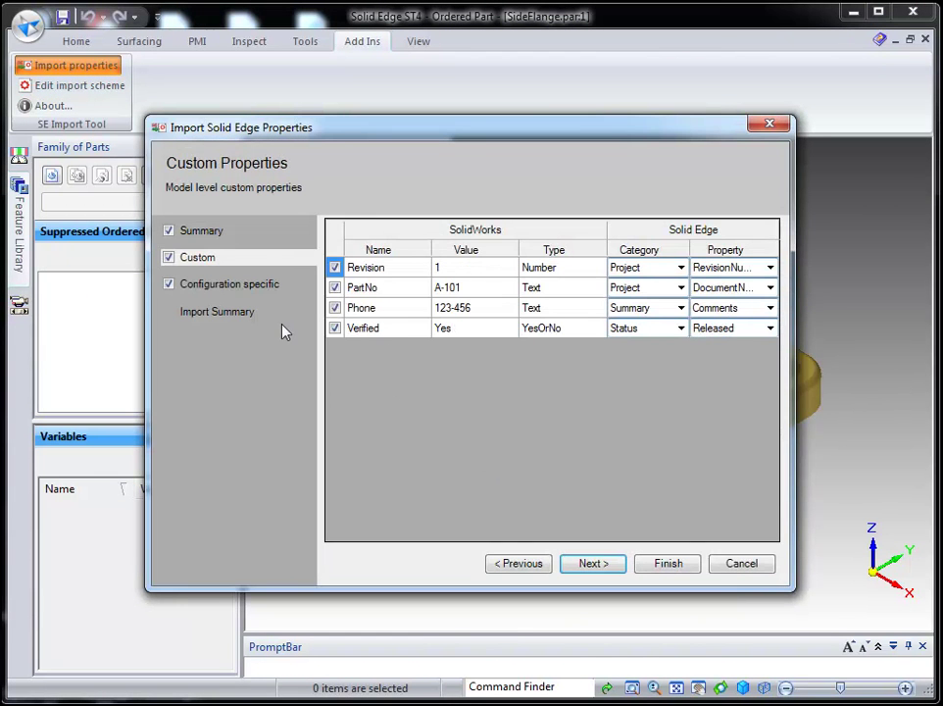
Compare configuration-specific values for flange 01-1, flange 02-1 and Default, then check the import summary.
left_click(259, 288)
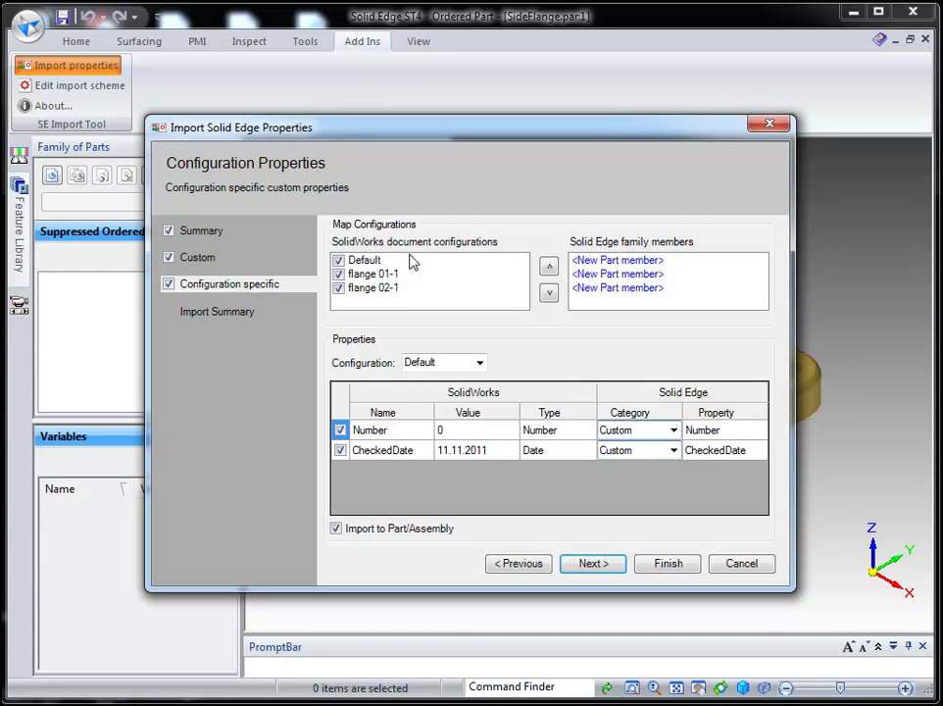
left_click(479, 362)
left_click(463, 391)
left_click(479, 363)
left_click(471, 402)
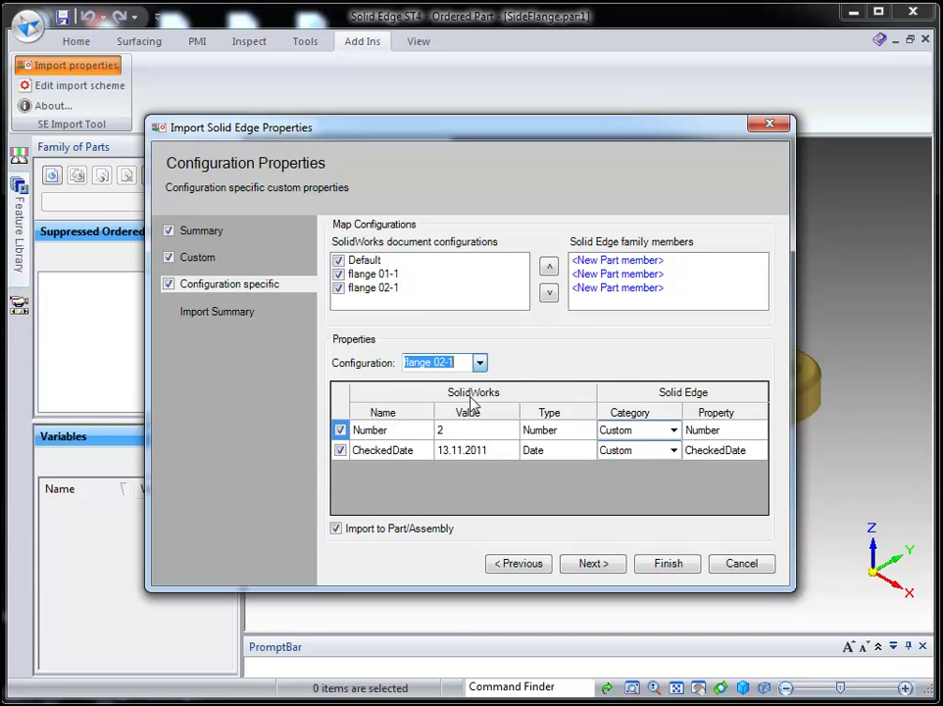
left_click(479, 362)
left_click(466, 370)
left_click(234, 317)
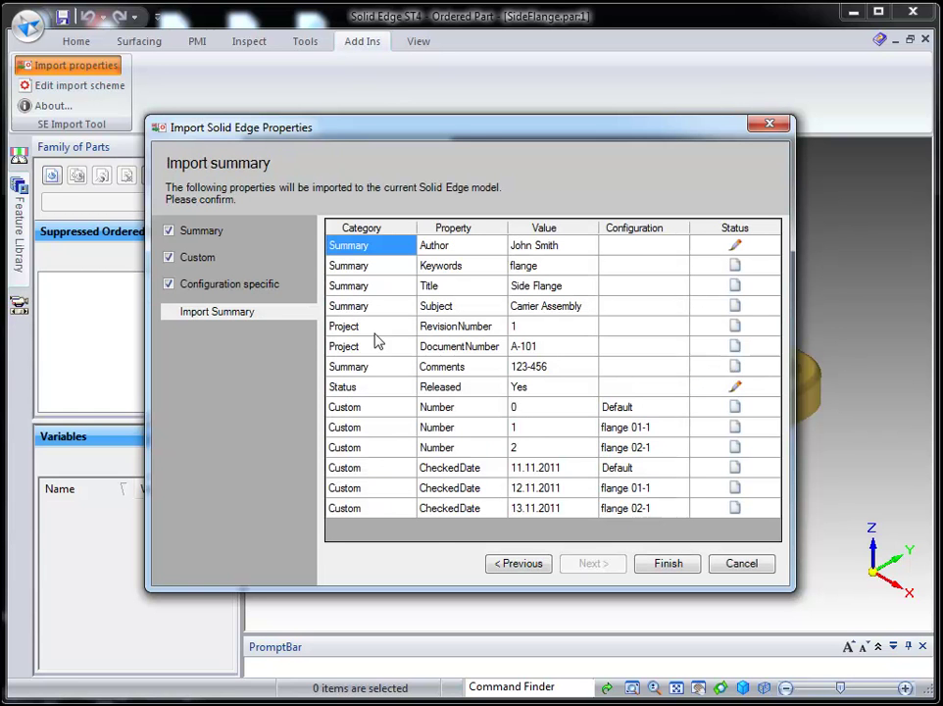
Rename the second New Part family member to 'flange 01' and finish the import.
left_click(266, 286)
left_click(611, 274)
right_click(611, 274)
left_click(647, 301)
type("flange 01")
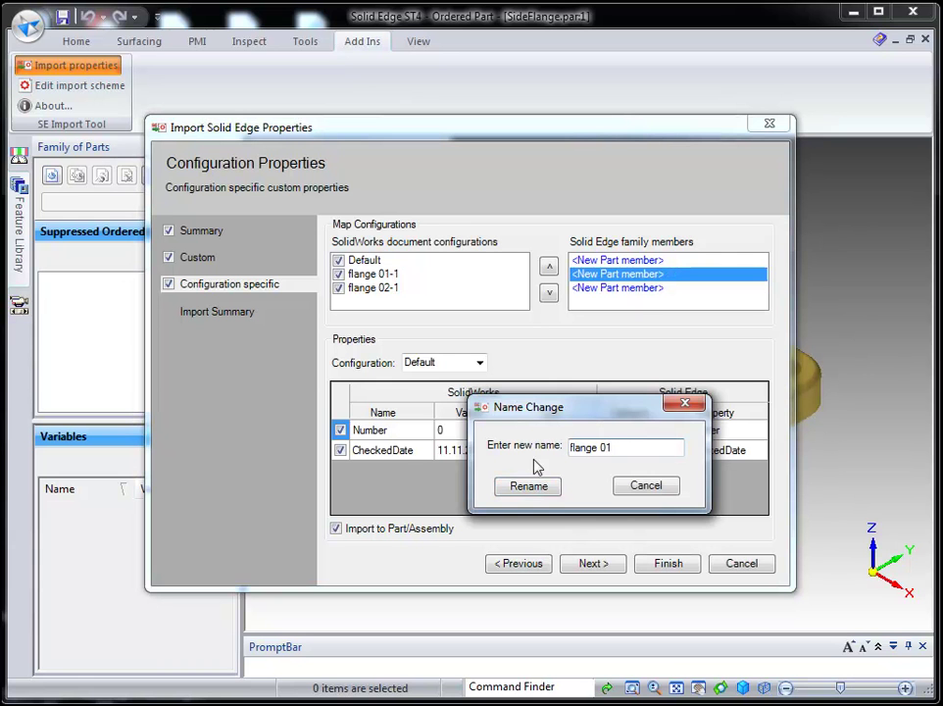
left_click(534, 489)
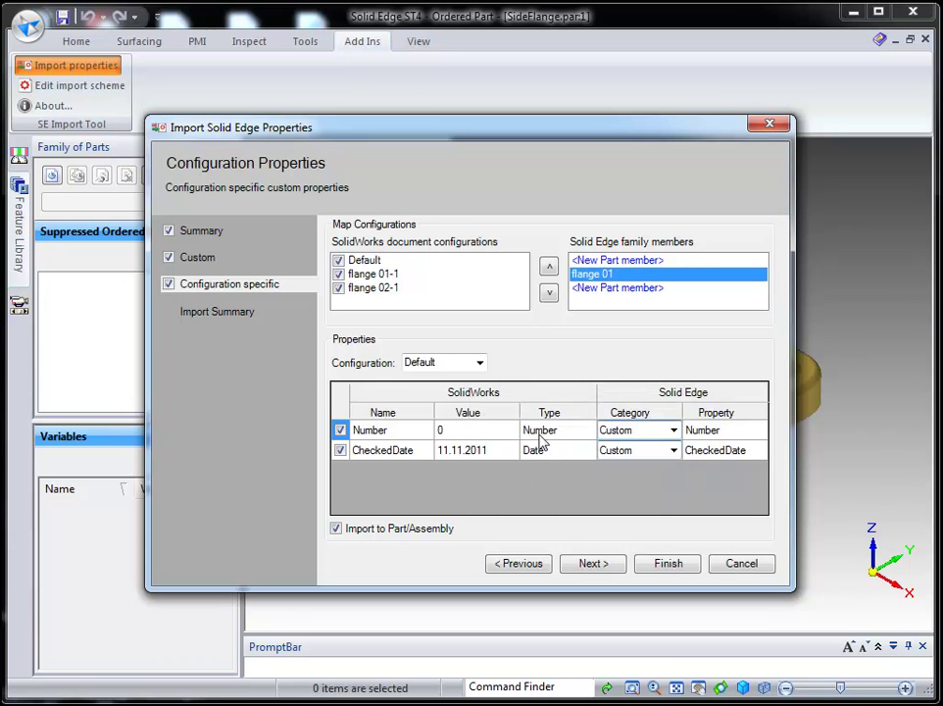
left_click(249, 312)
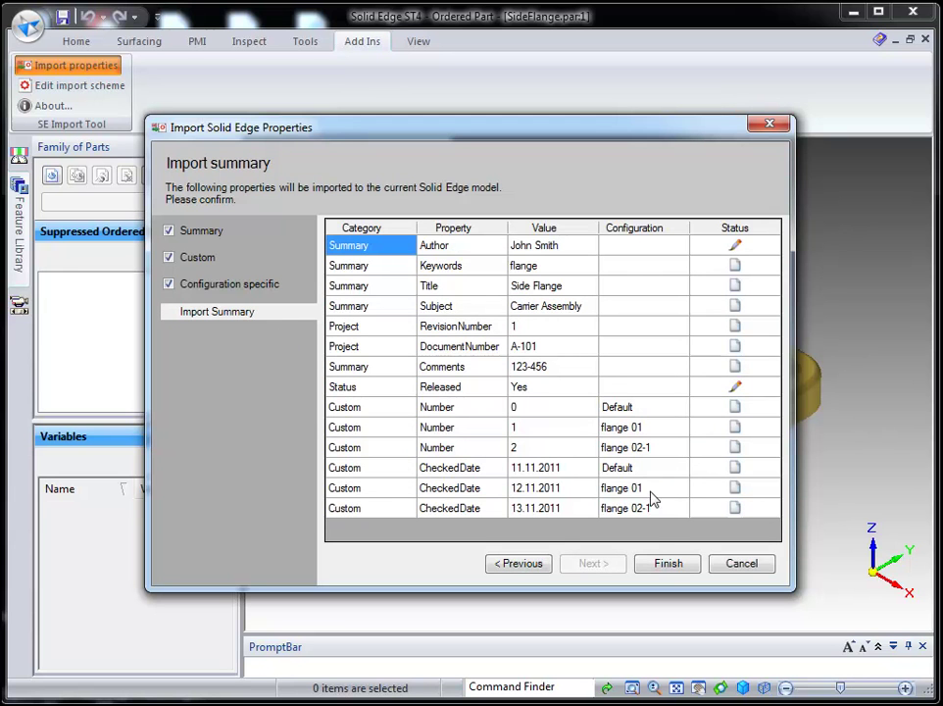
left_click(667, 565)
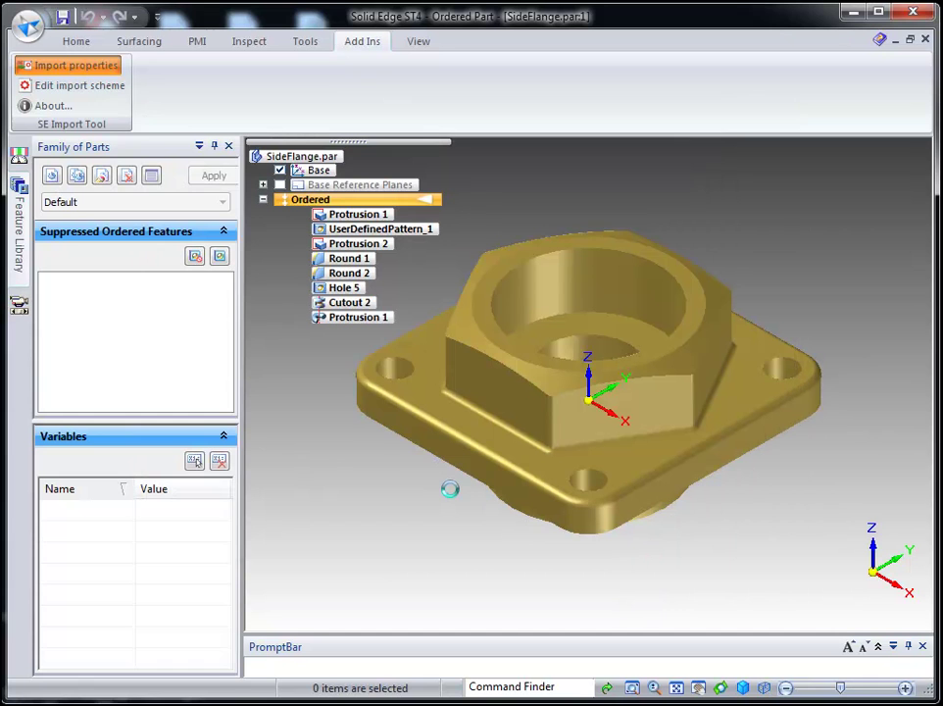
left_click(223, 202)
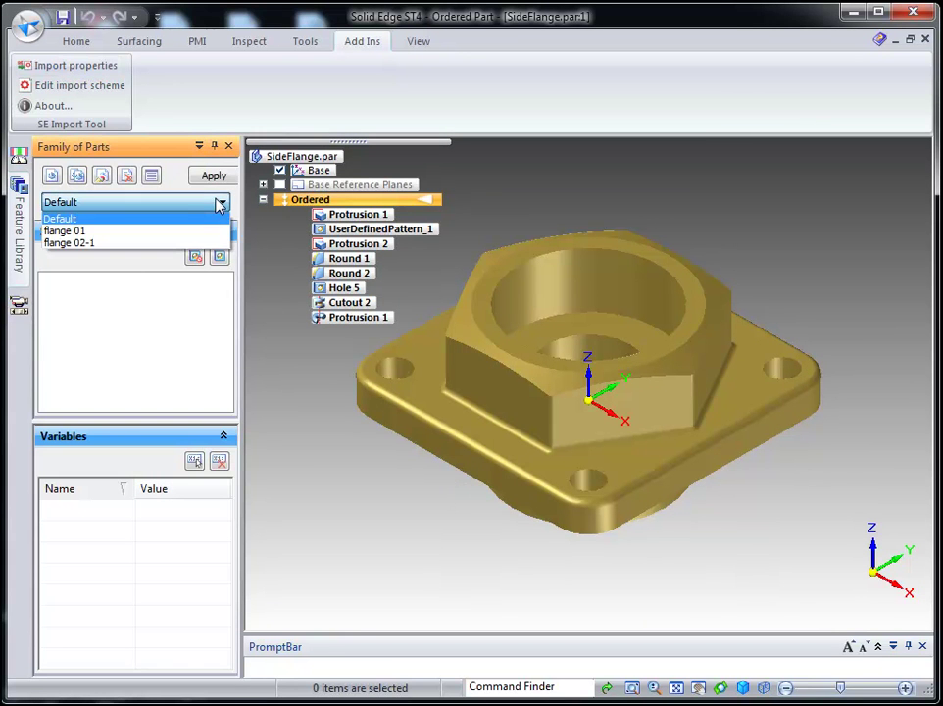
left_click(215, 218)
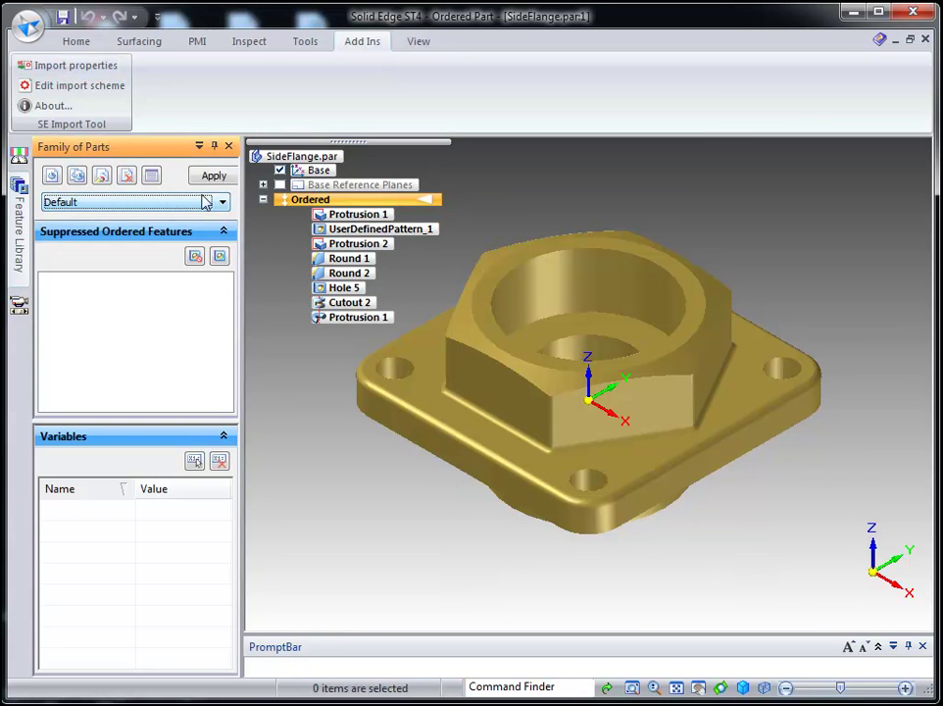
left_click(30, 27)
mouse_move(77, 344)
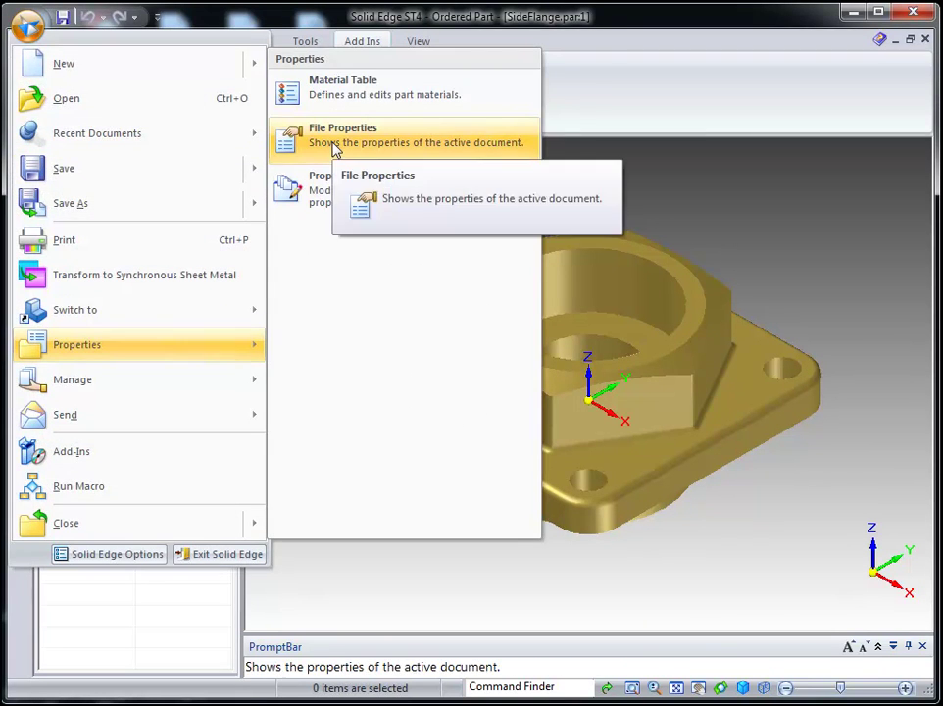
left_click(331, 149)
left_click(94, 59)
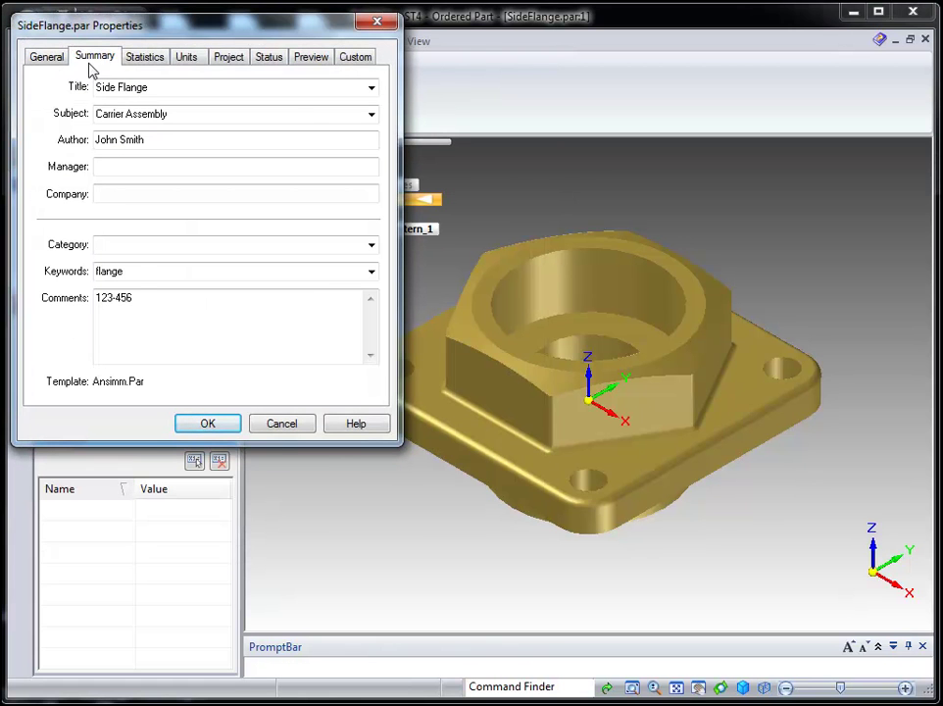
left_click_drag(147, 312, 89, 297)
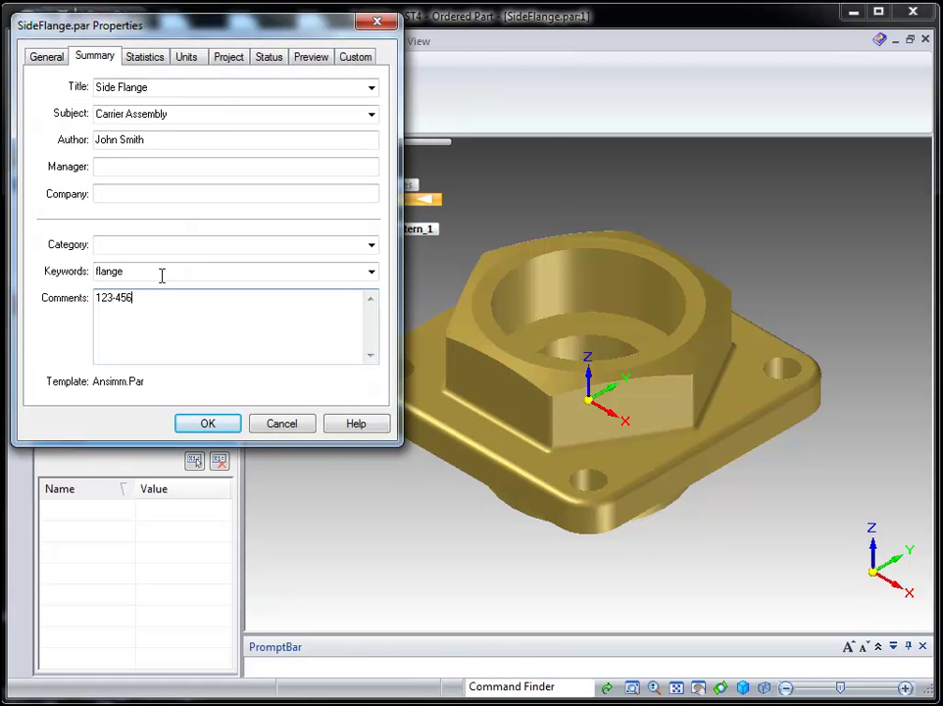
left_click(235, 58)
left_click(265, 58)
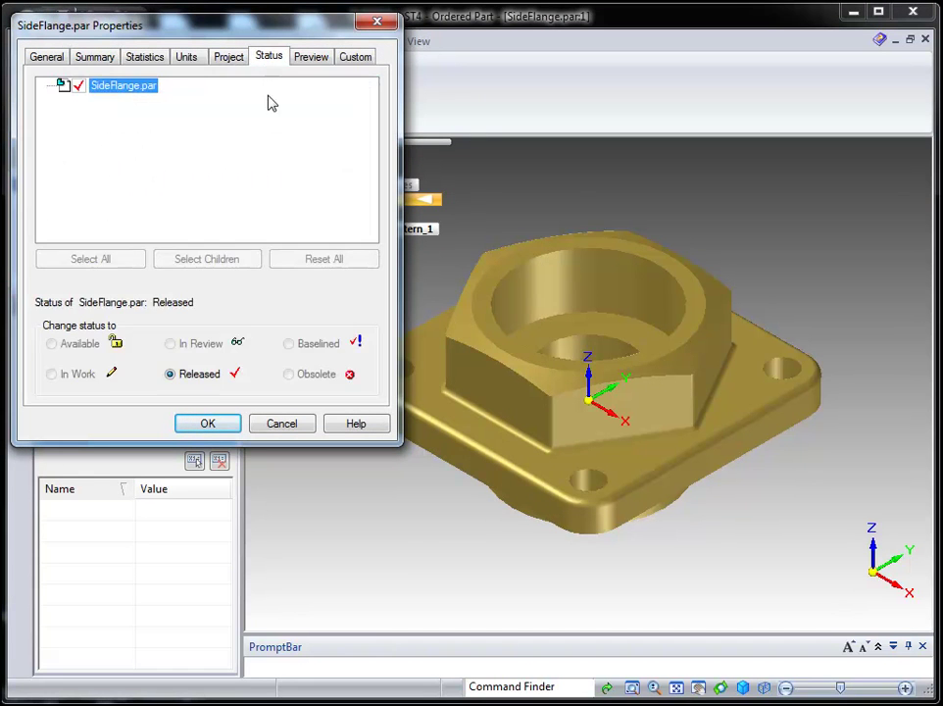
left_click(356, 57)
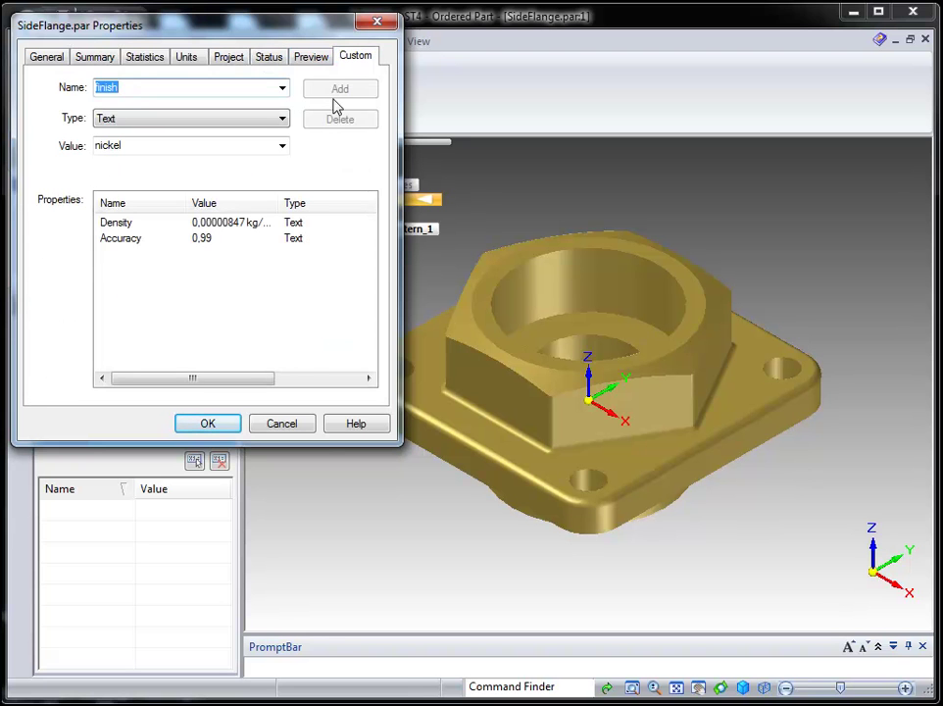
left_click(208, 424)
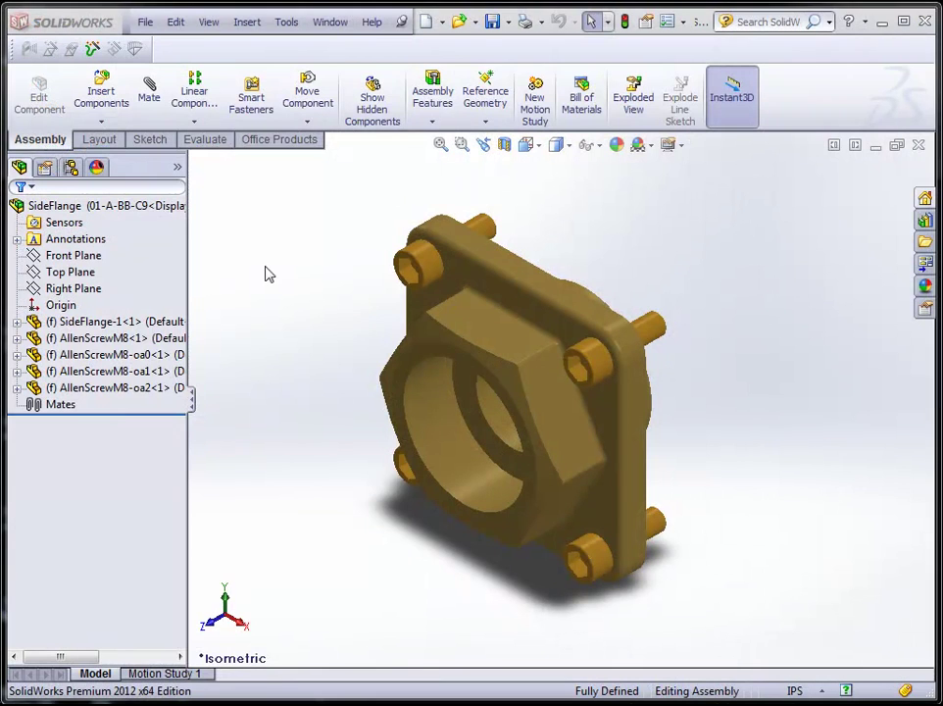
left_click(146, 22)
left_click(232, 468)
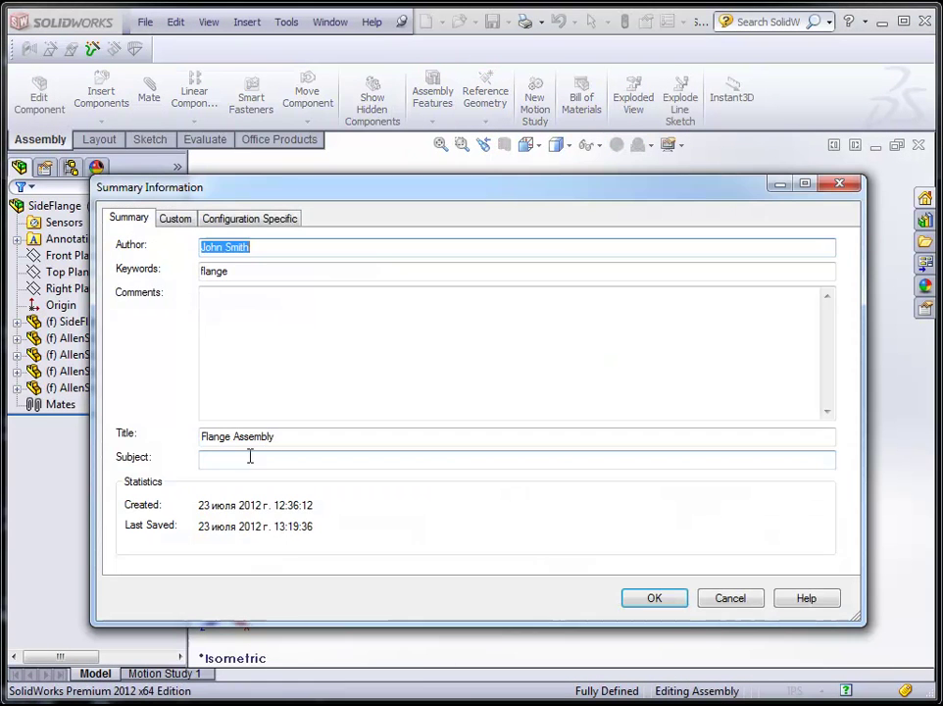
left_click(176, 219)
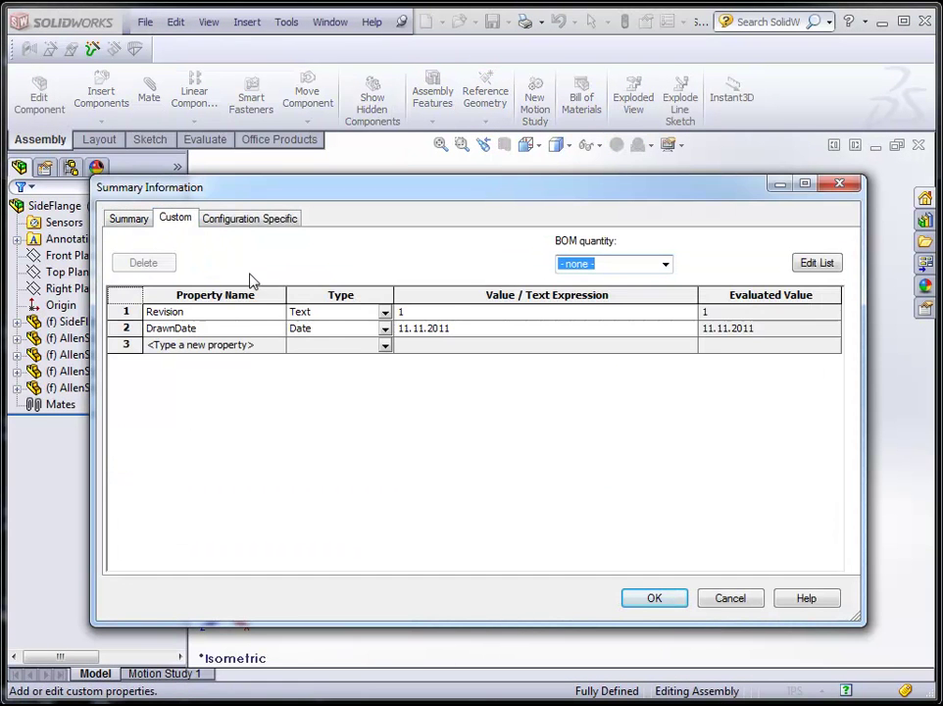
left_click(249, 219)
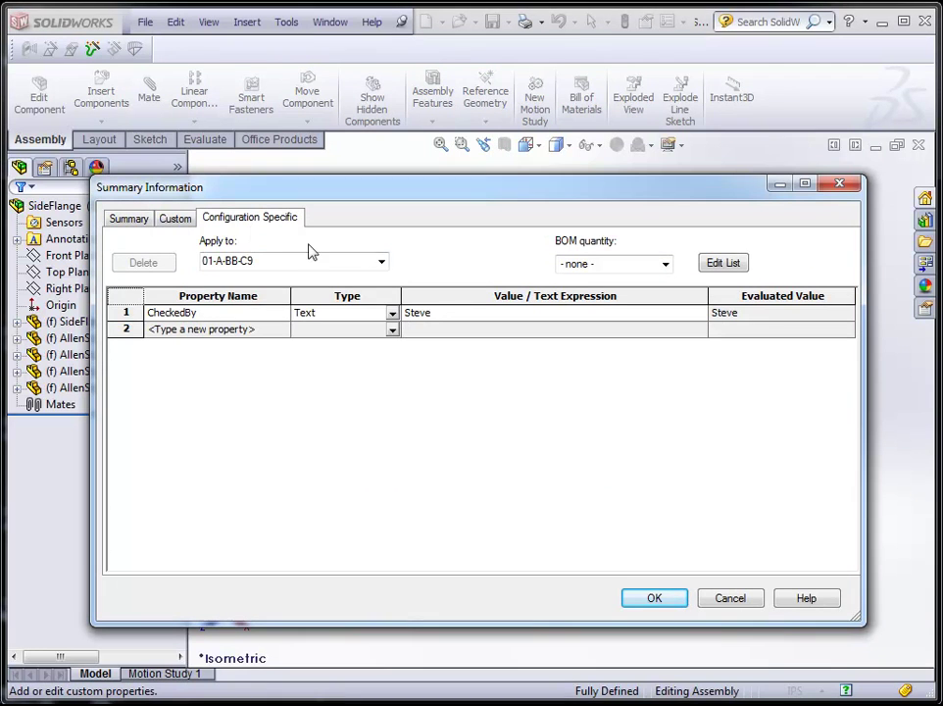
left_click(381, 262)
left_click(343, 291)
left_click(382, 262)
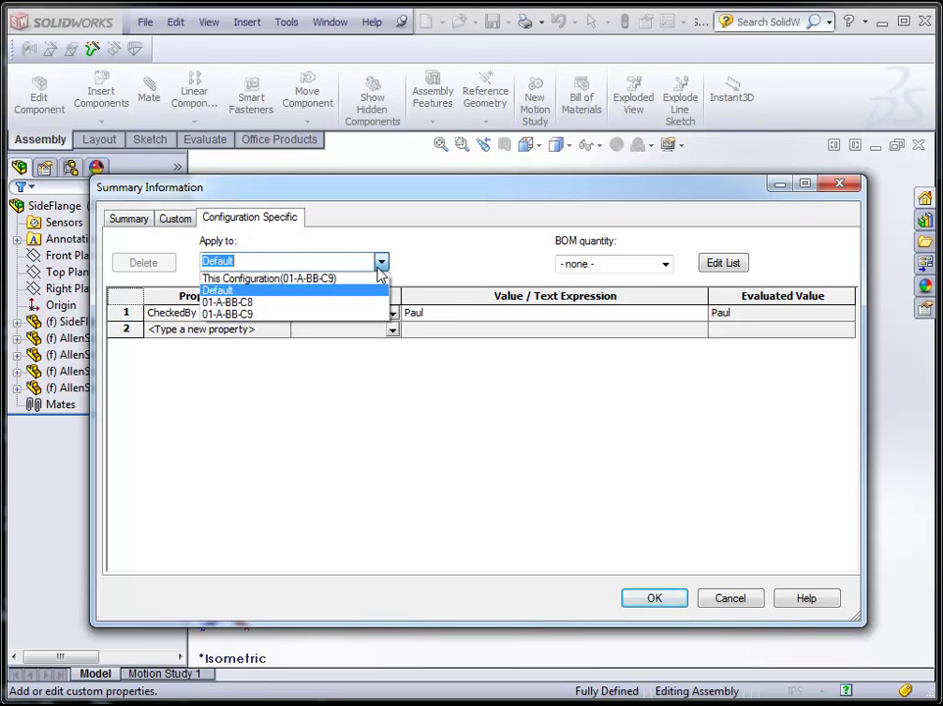
left_click(345, 302)
left_click(378, 262)
left_click(331, 312)
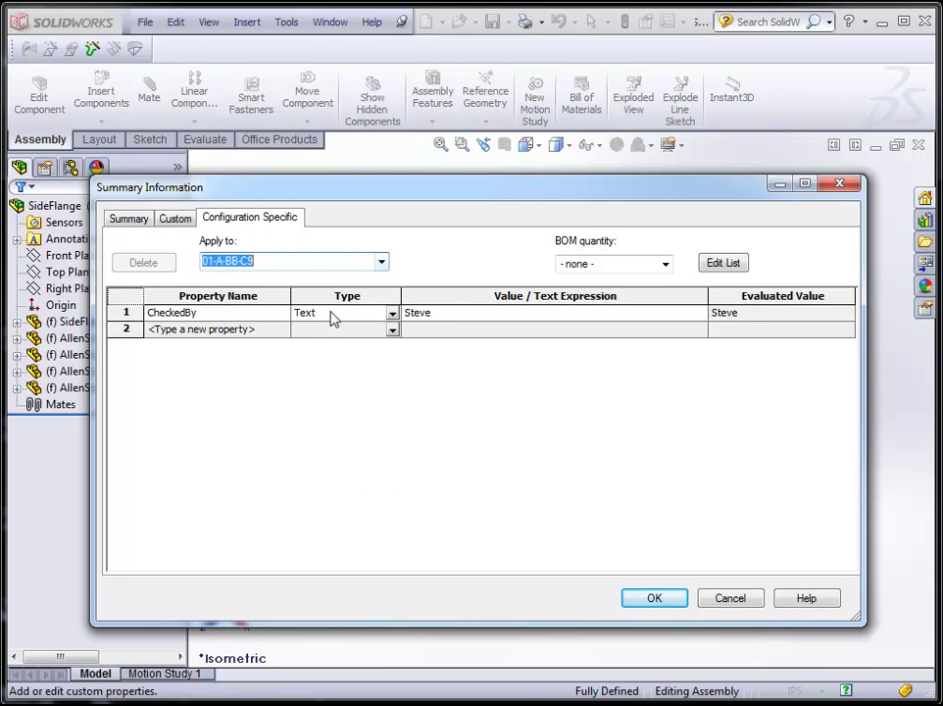
left_click(653, 598)
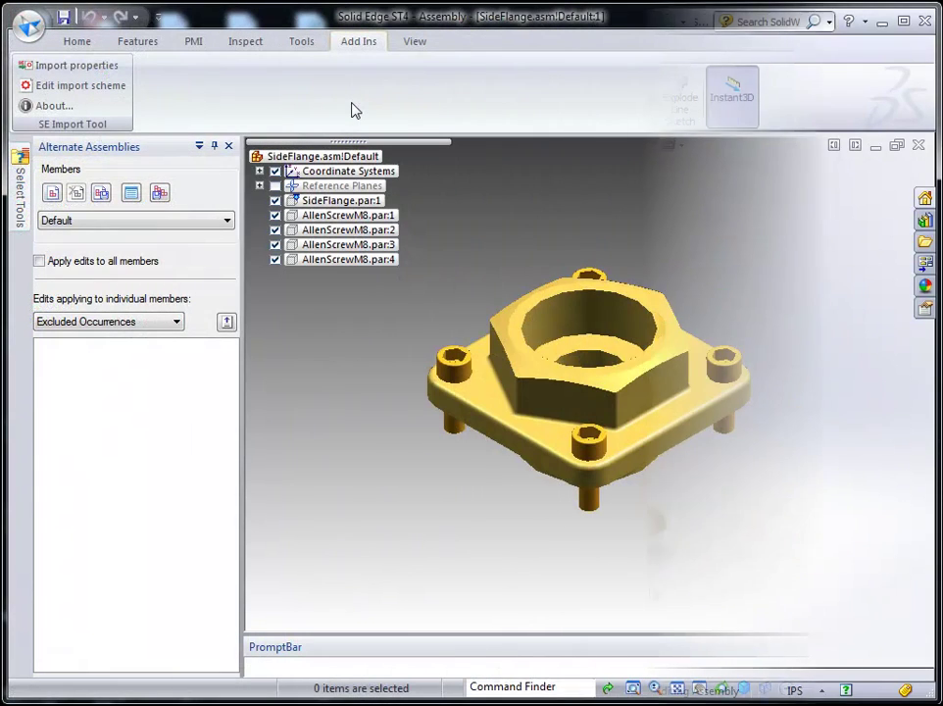
Launch a property import into the assembly with SideFlange.SLDASM as the source file.
left_click(78, 64)
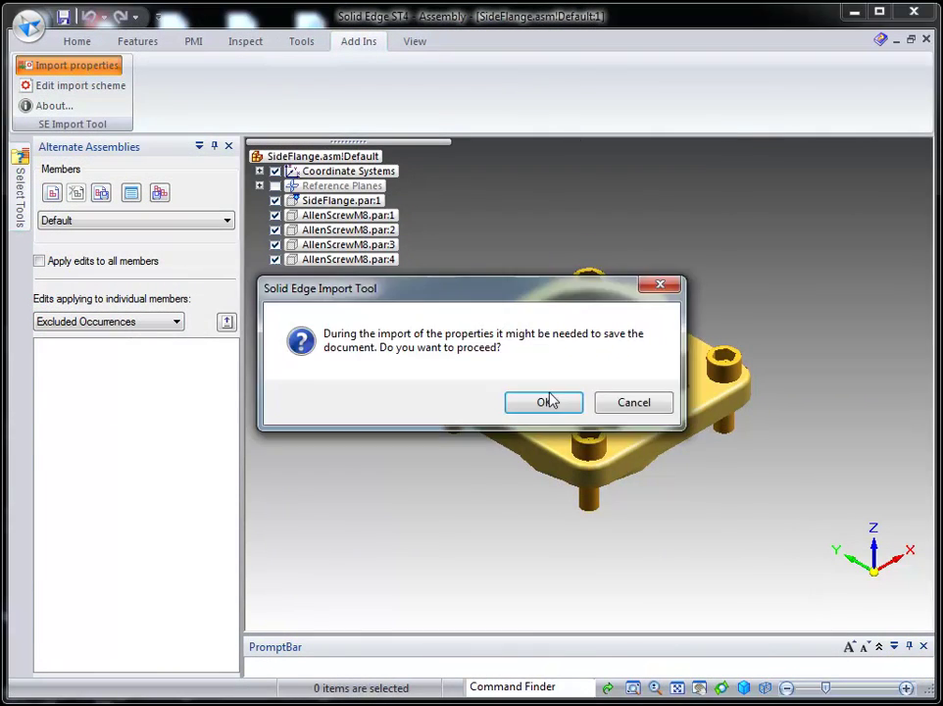
left_click(545, 400)
scroll(722, 376, "down", 3)
left_click(440, 495)
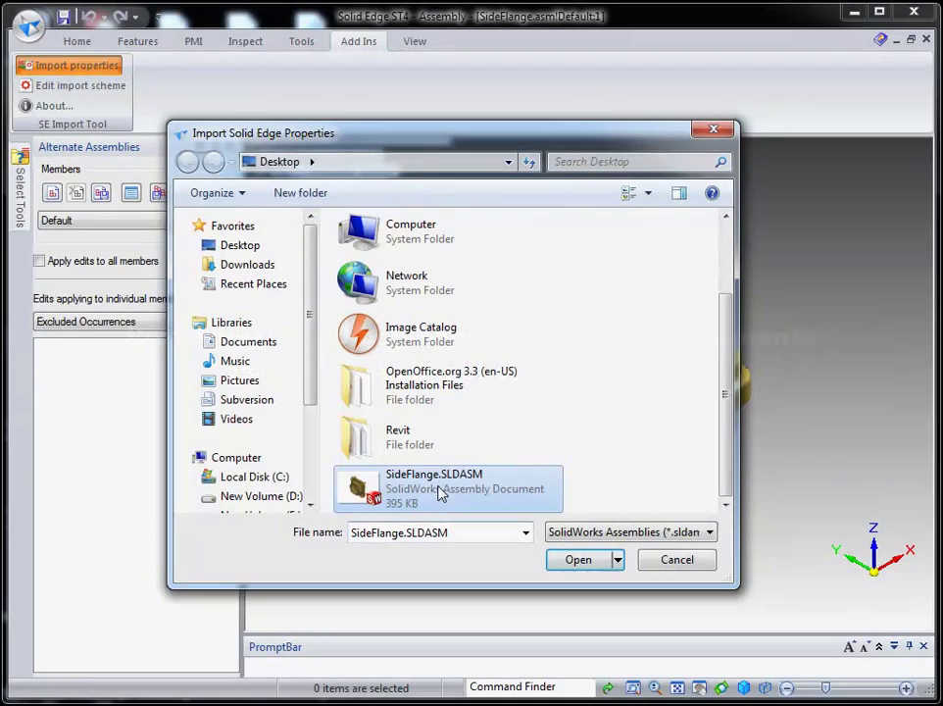
double_click(440, 495)
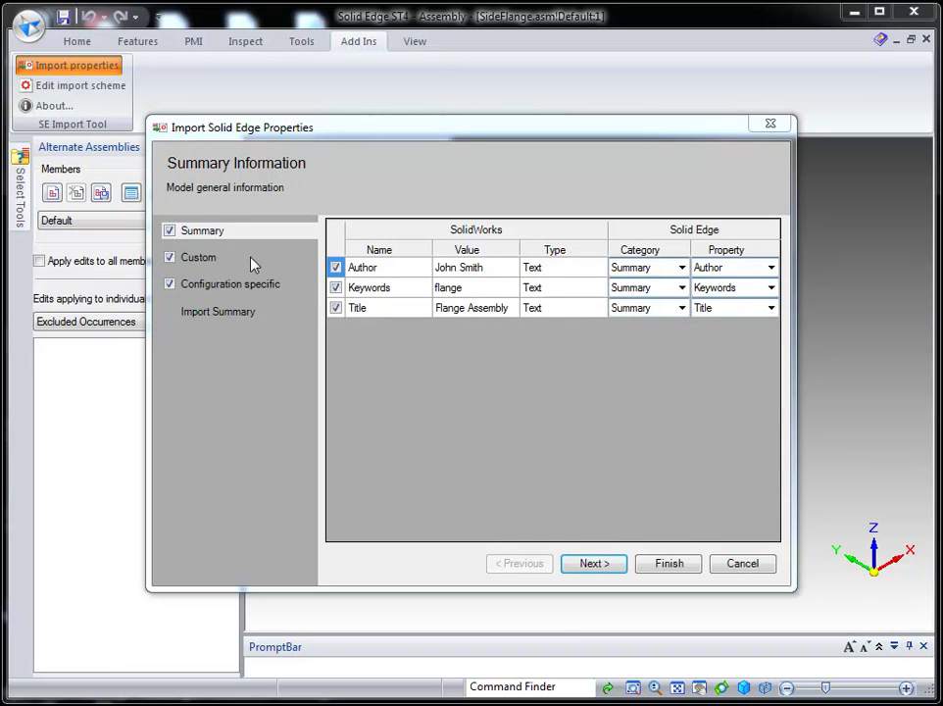
On the Custom page, map Revision to a Custom Solid Edge property named Revision.
left_click(253, 260)
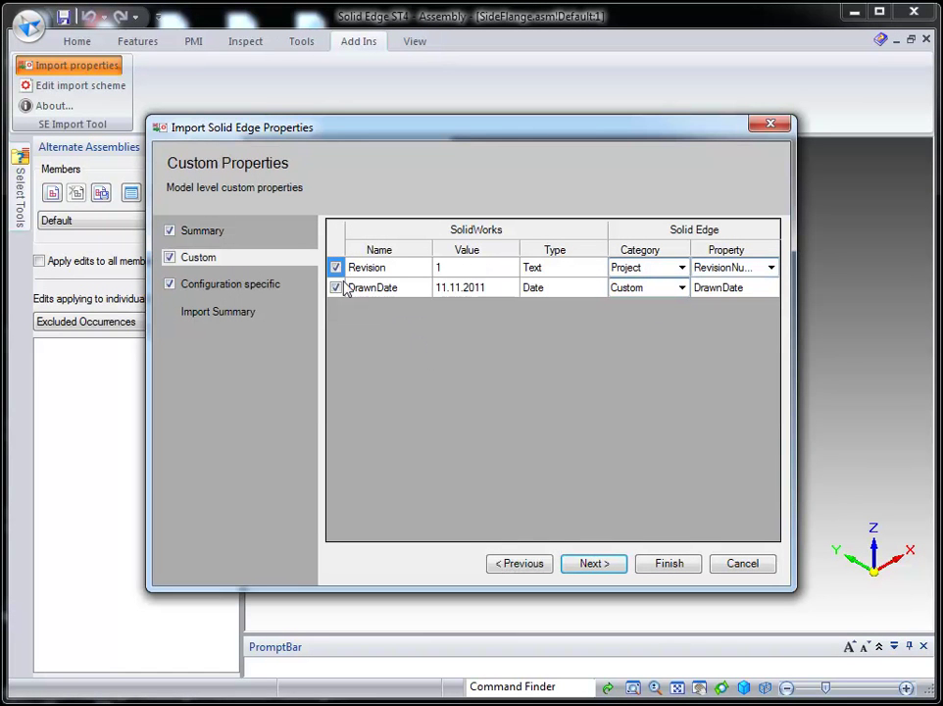
left_click(681, 268)
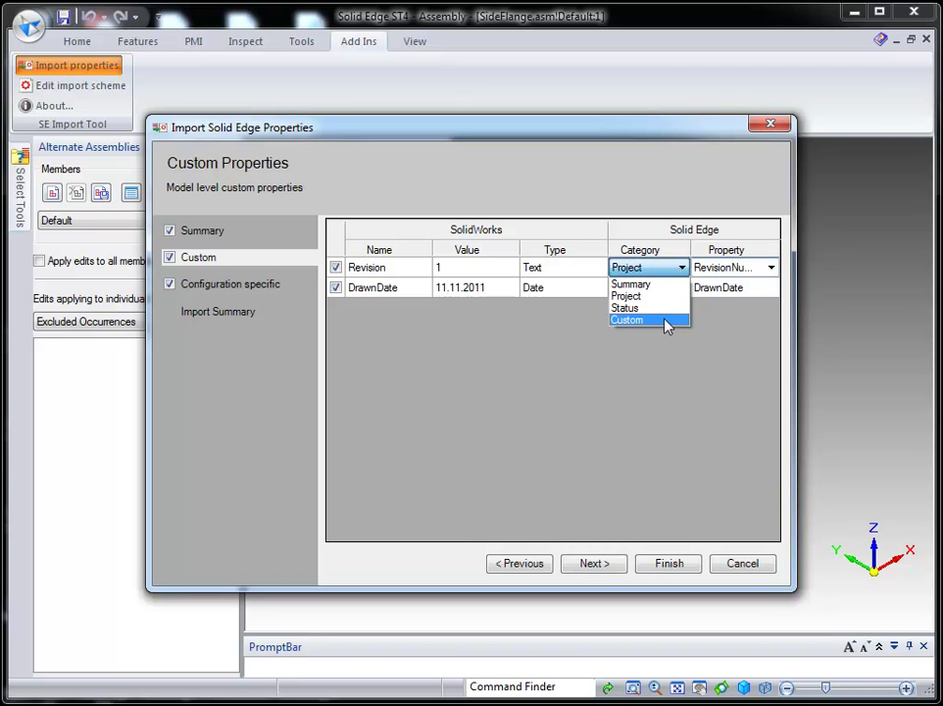
left_click(666, 320)
left_click(716, 267)
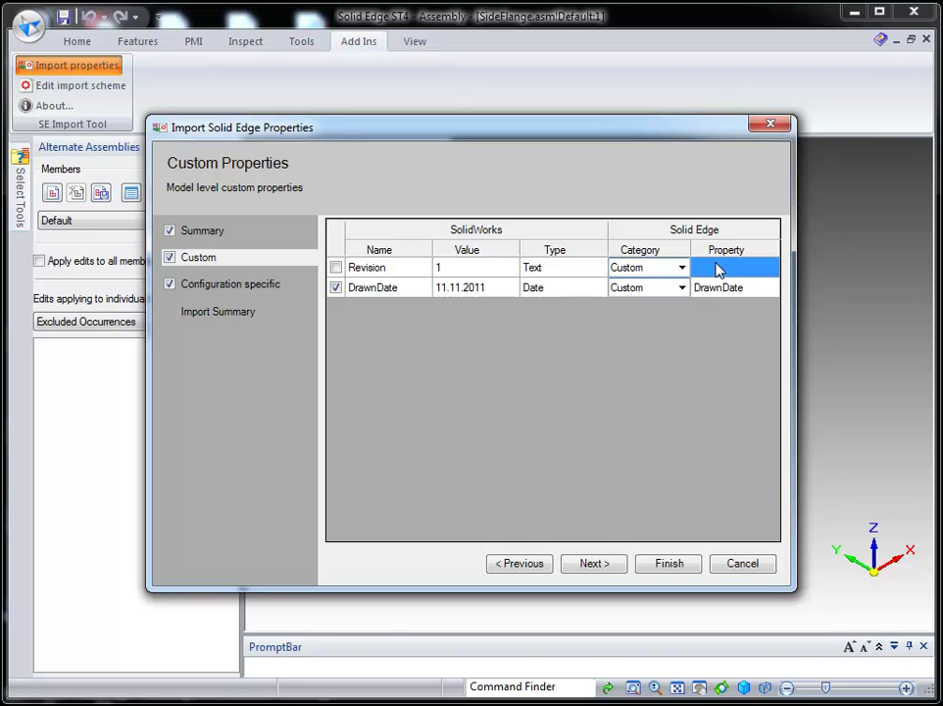
left_click(717, 264)
type("Revision")
left_click(235, 281)
On the configuration-specific page, move the Default member down and back to the top.
left_click(233, 261)
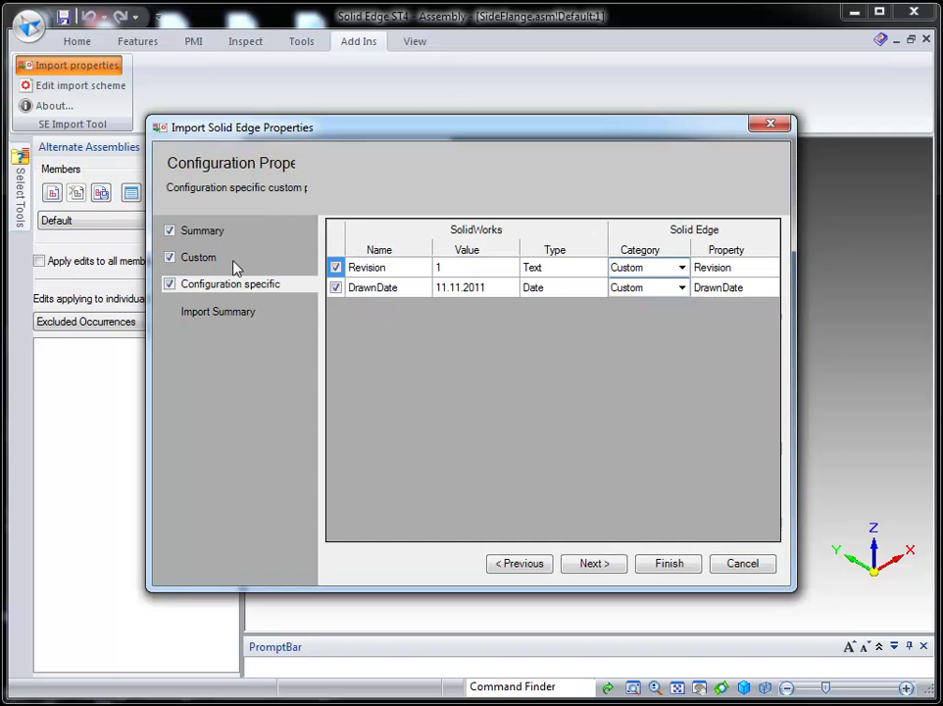
left_click(253, 290)
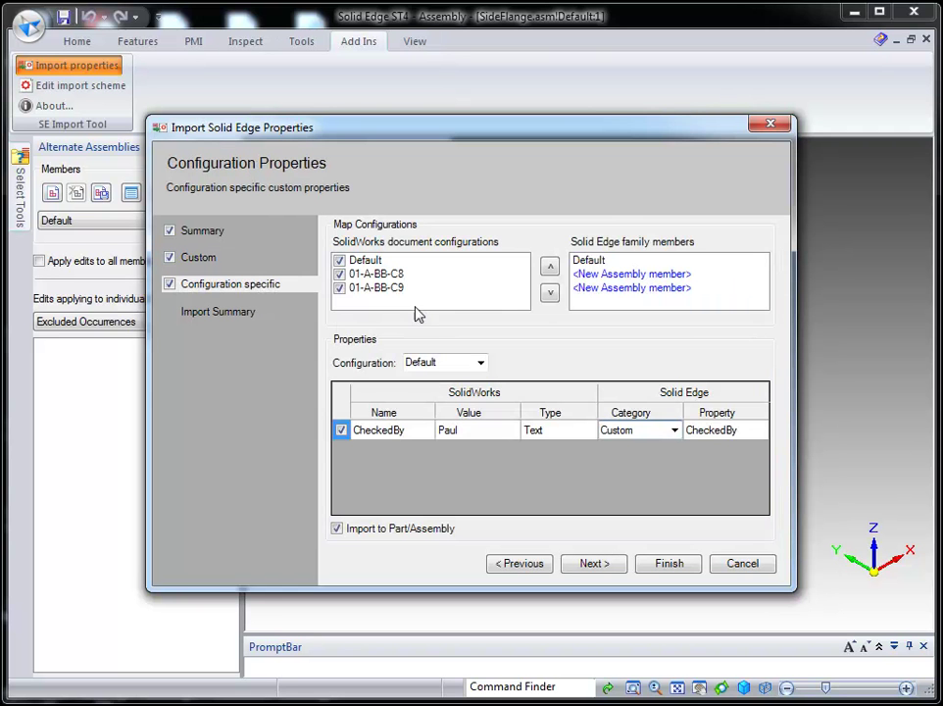
left_click(588, 260)
left_click(550, 293)
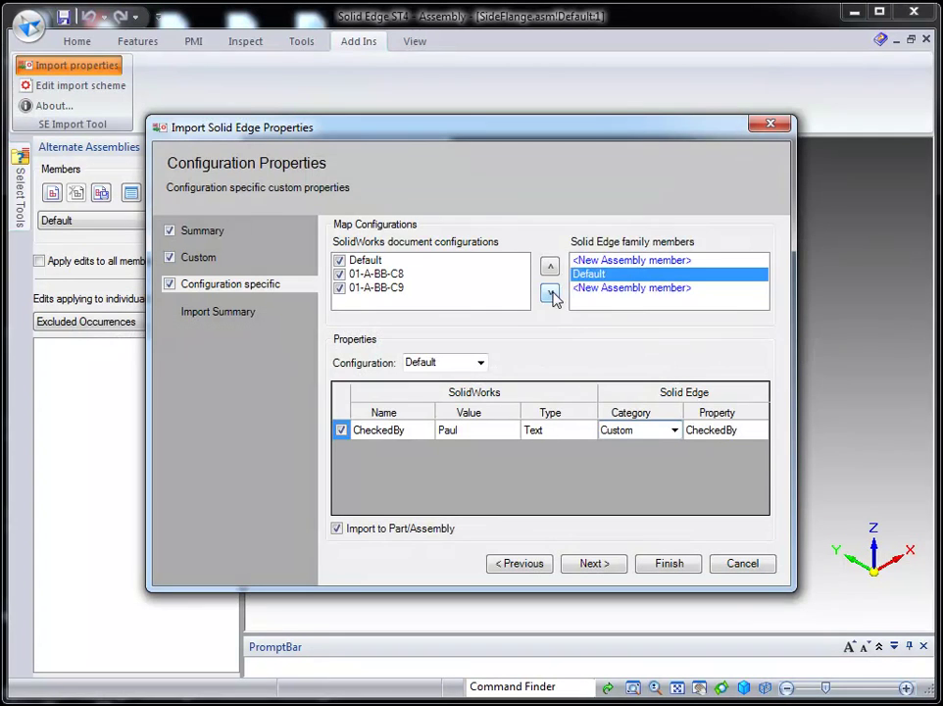
left_click(551, 294)
double_click(549, 269)
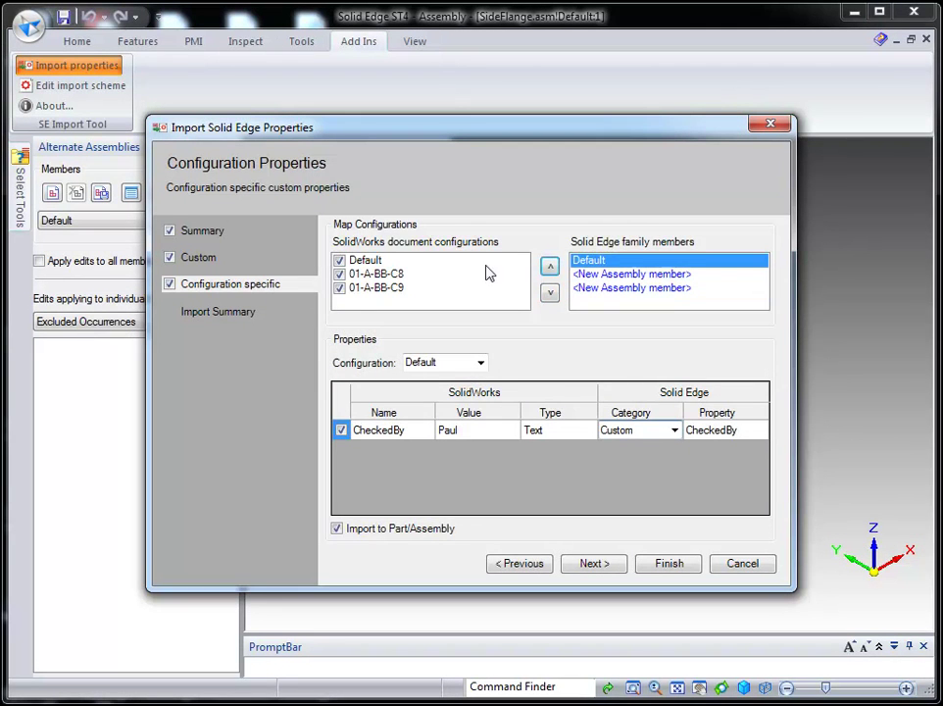
Keep Keywords mapped to Keywords, declining the duplicate Author mapping, and leave Title under Summary.
left_click(204, 233)
left_click(765, 290)
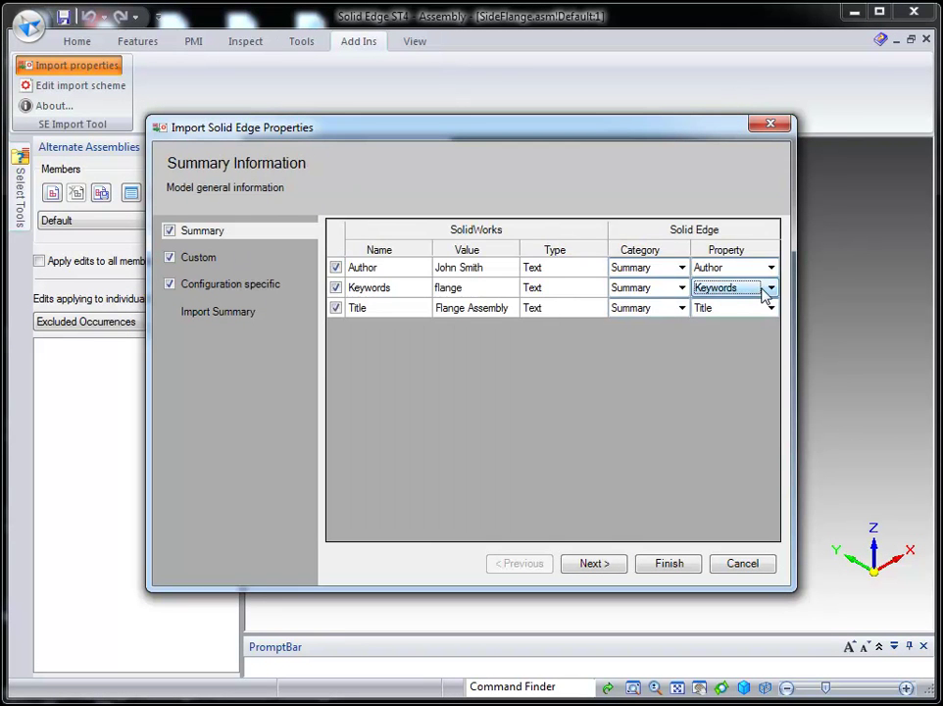
left_click(767, 290)
left_click(723, 329)
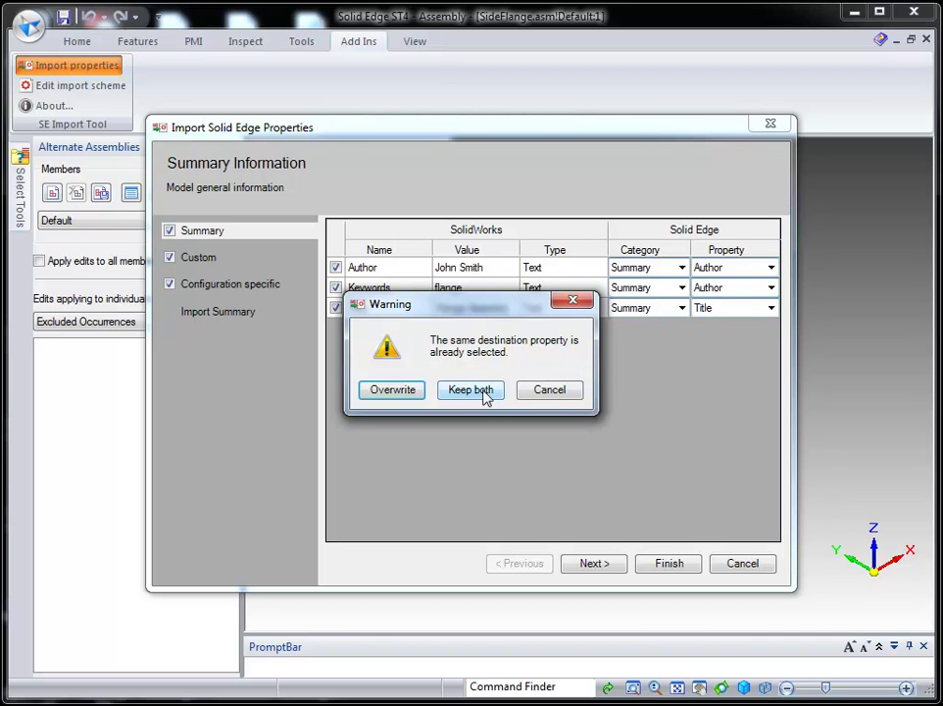
left_click(539, 390)
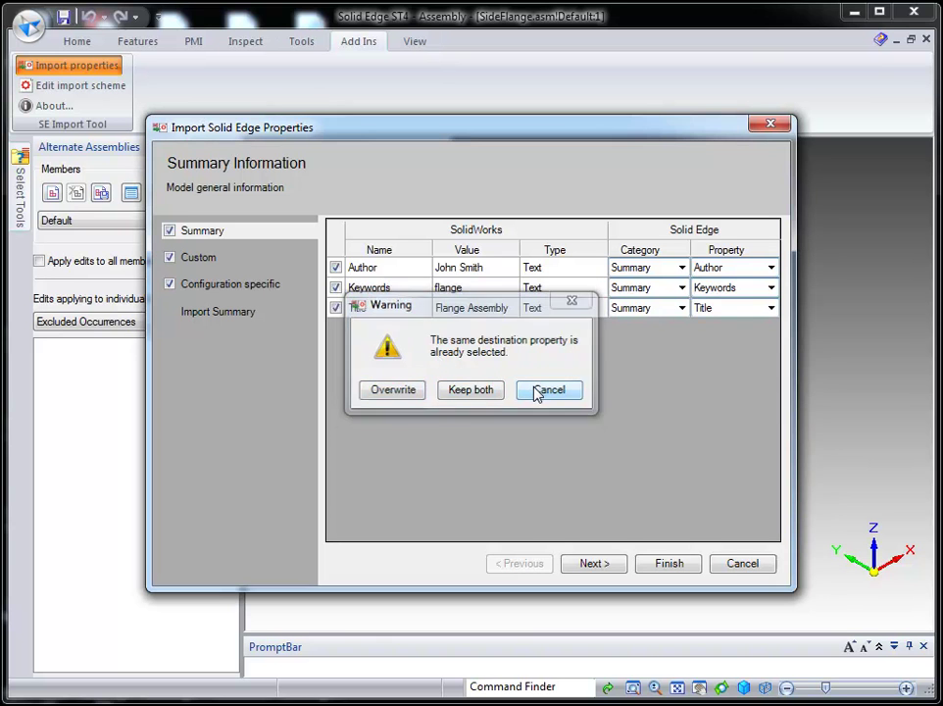
left_click(765, 314)
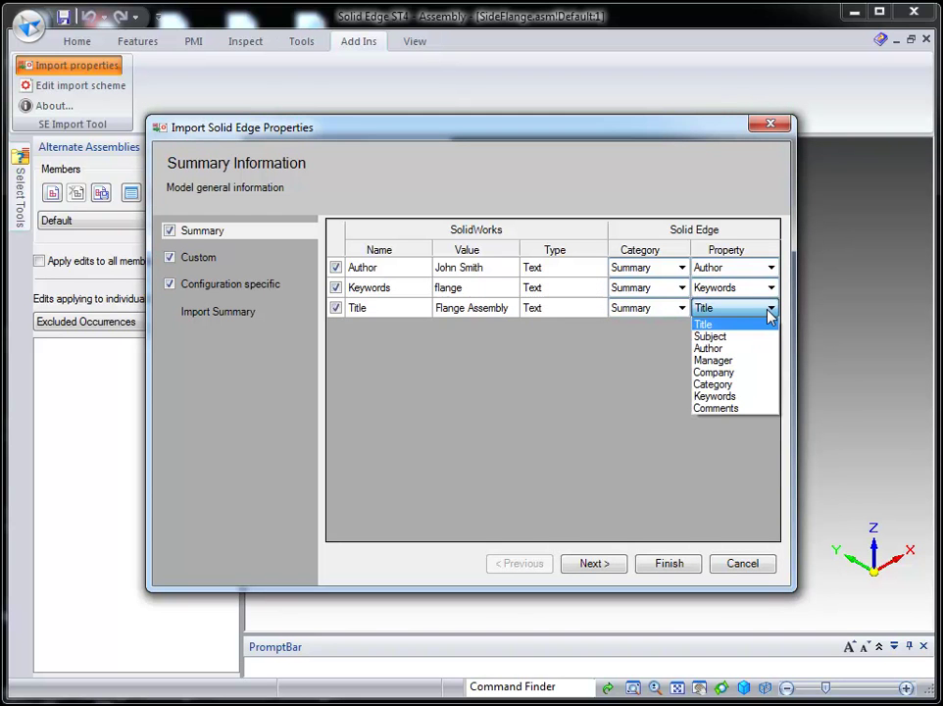
left_click(769, 312)
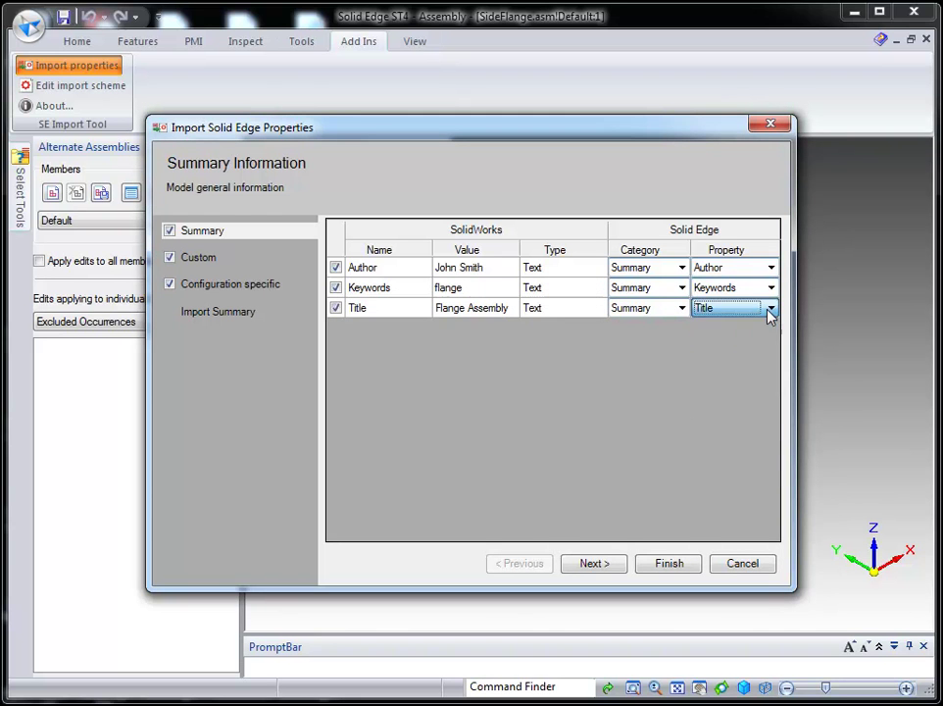
left_click(682, 311)
left_click(682, 311)
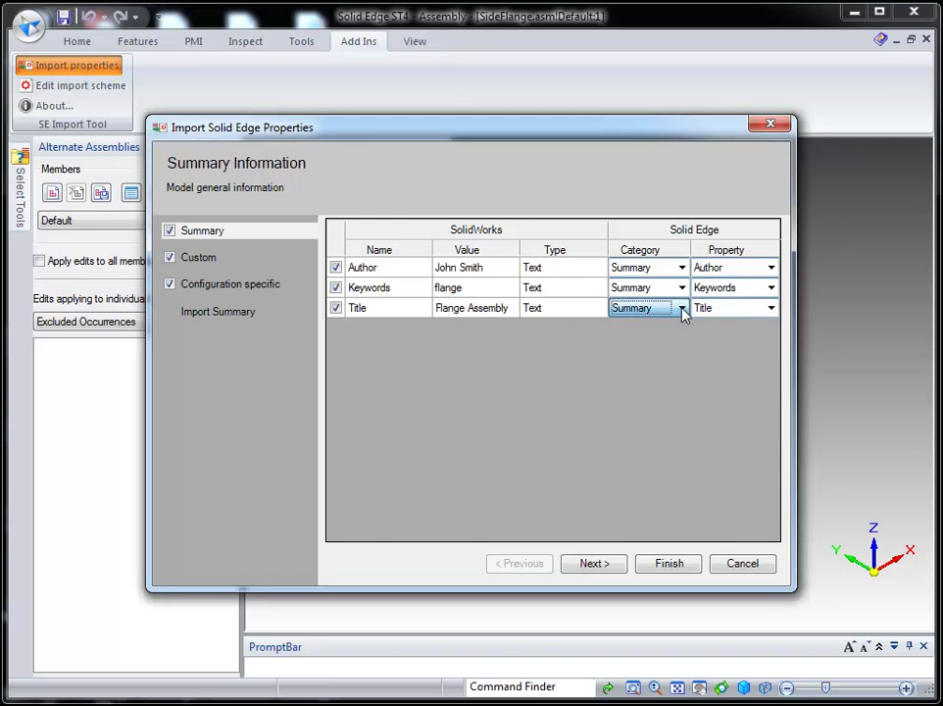
Keep CheckedBy under Custom, review the eight-property import summary, and finish the import.
left_click(238, 292)
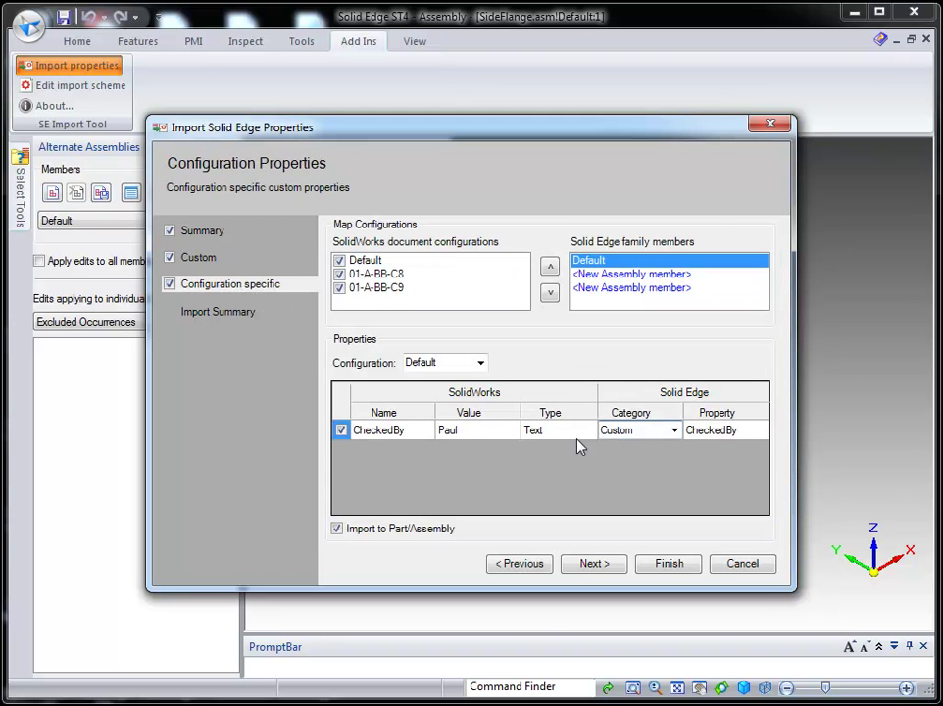
left_click(673, 431)
left_click(673, 432)
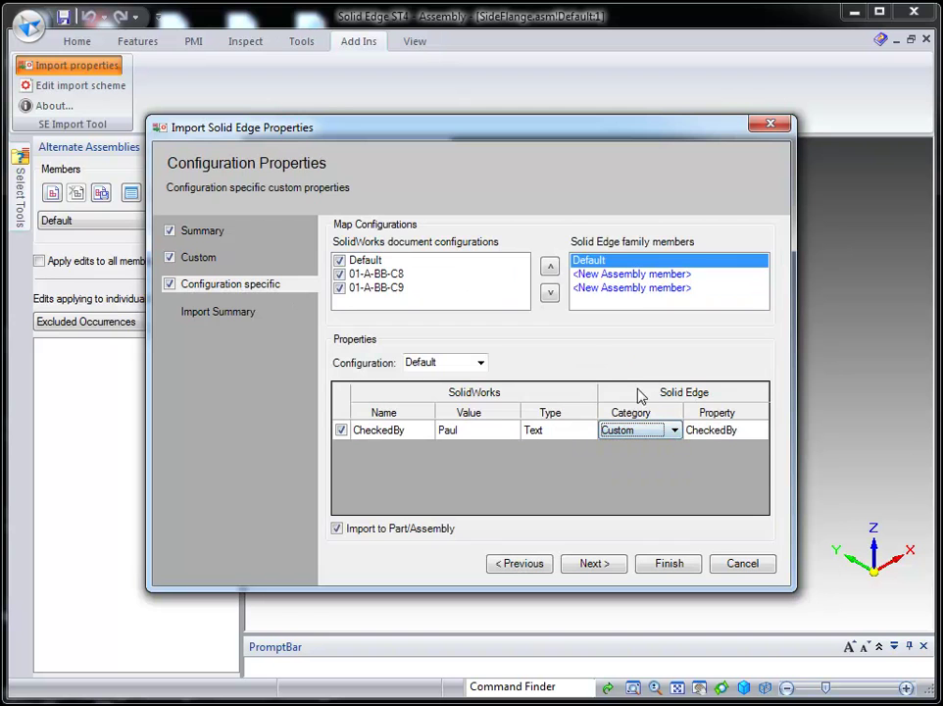
left_click(242, 314)
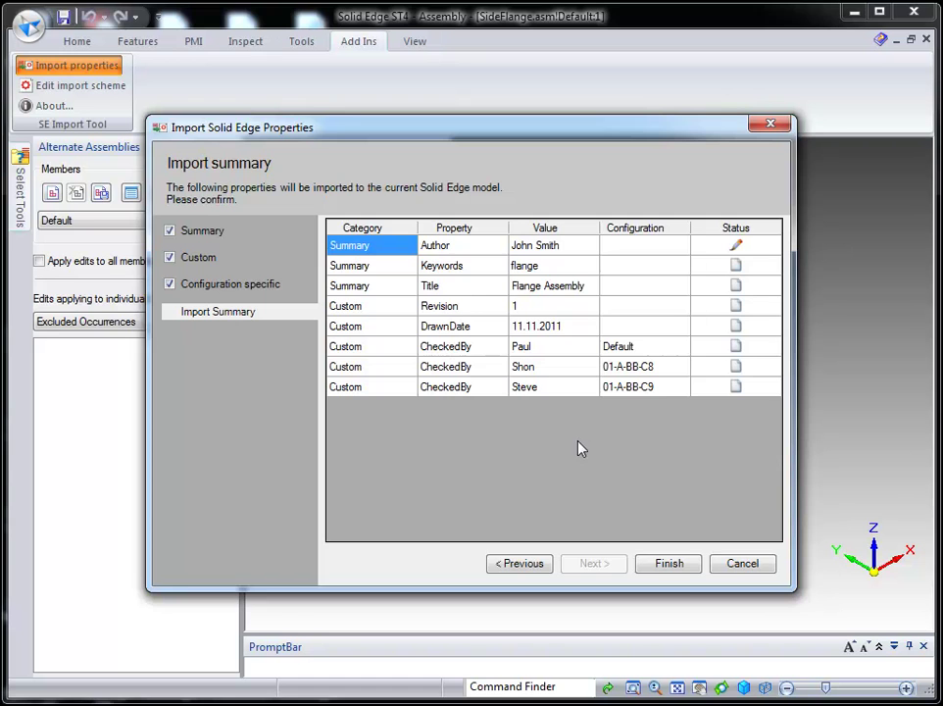
left_click(684, 565)
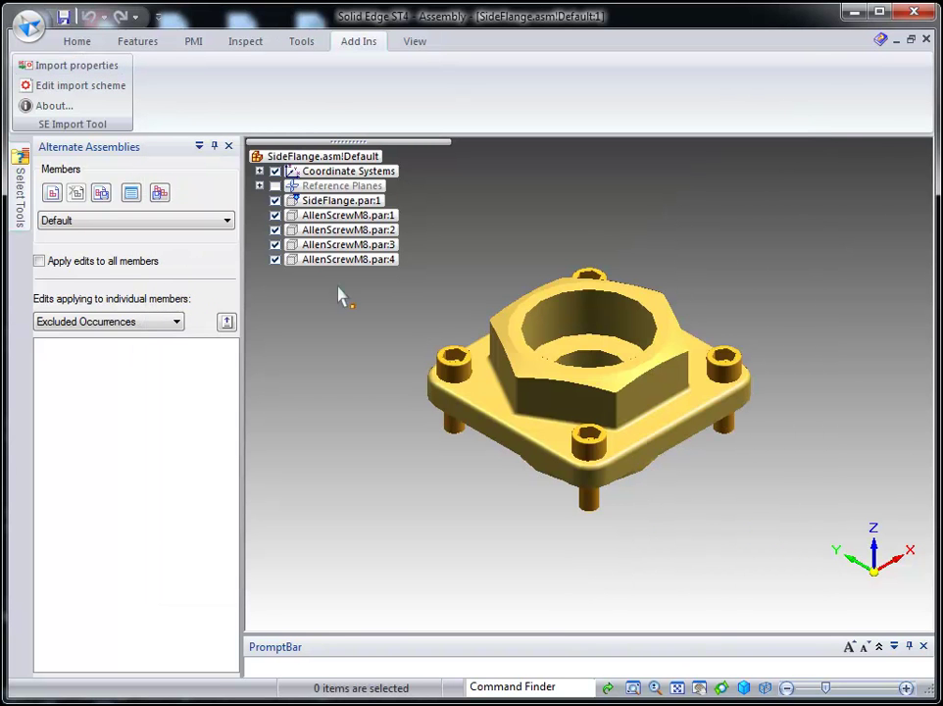
Check the Default member's imported Summary and Custom file properties.
left_click(226, 221)
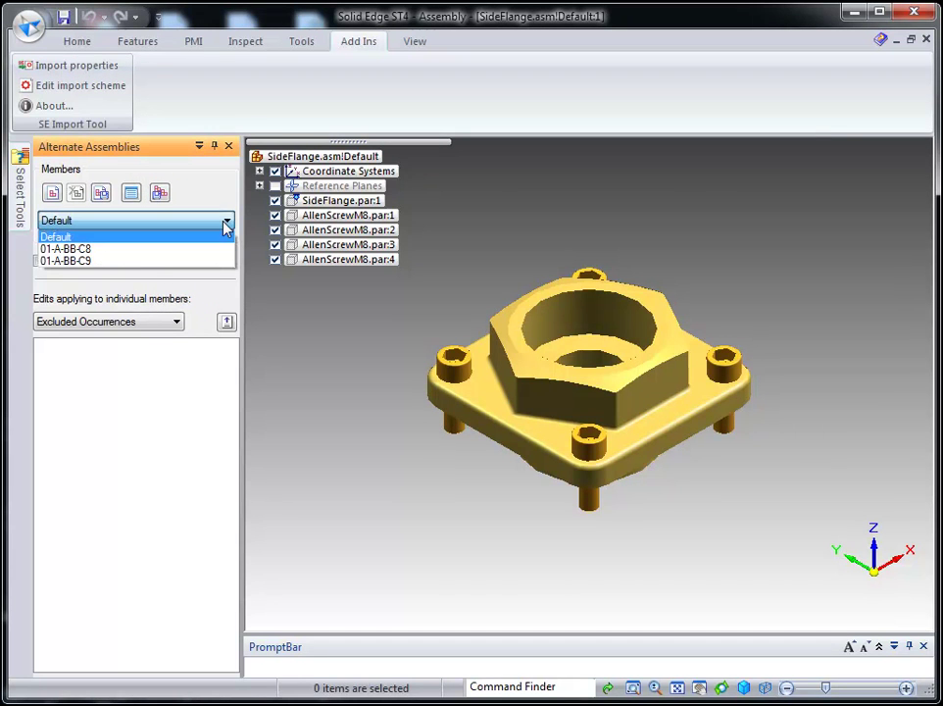
left_click(226, 226)
left_click(28, 27)
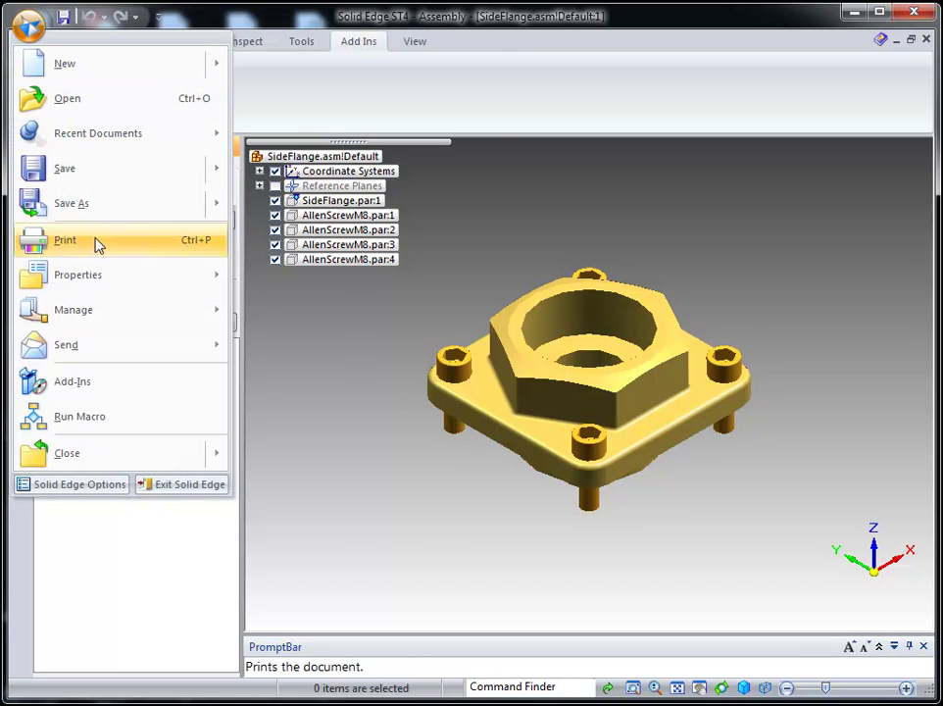
mouse_move(79, 275)
left_click(313, 90)
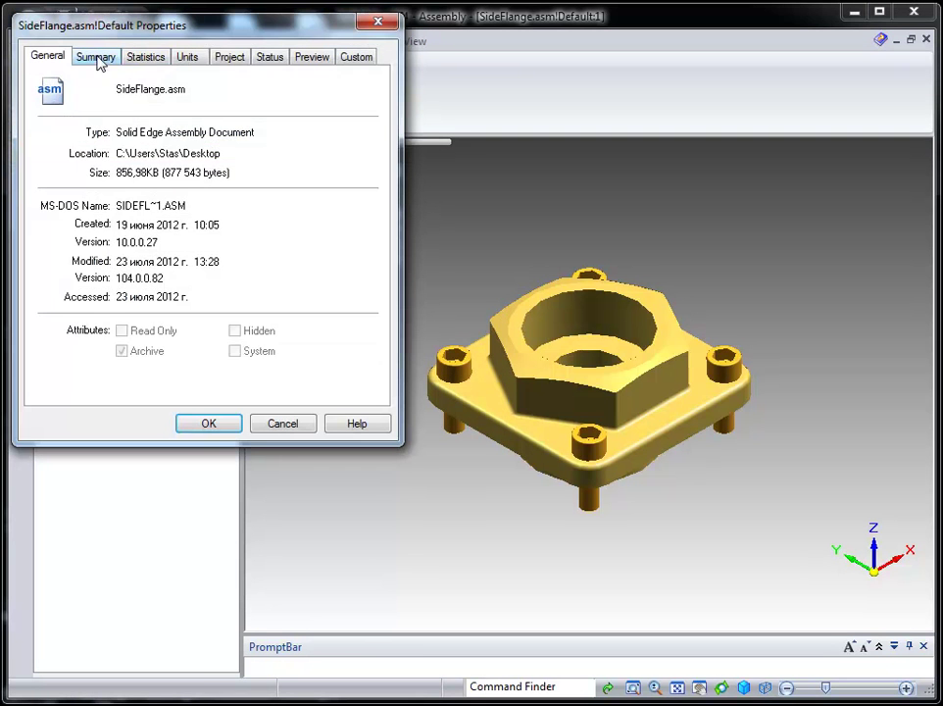
left_click(98, 61)
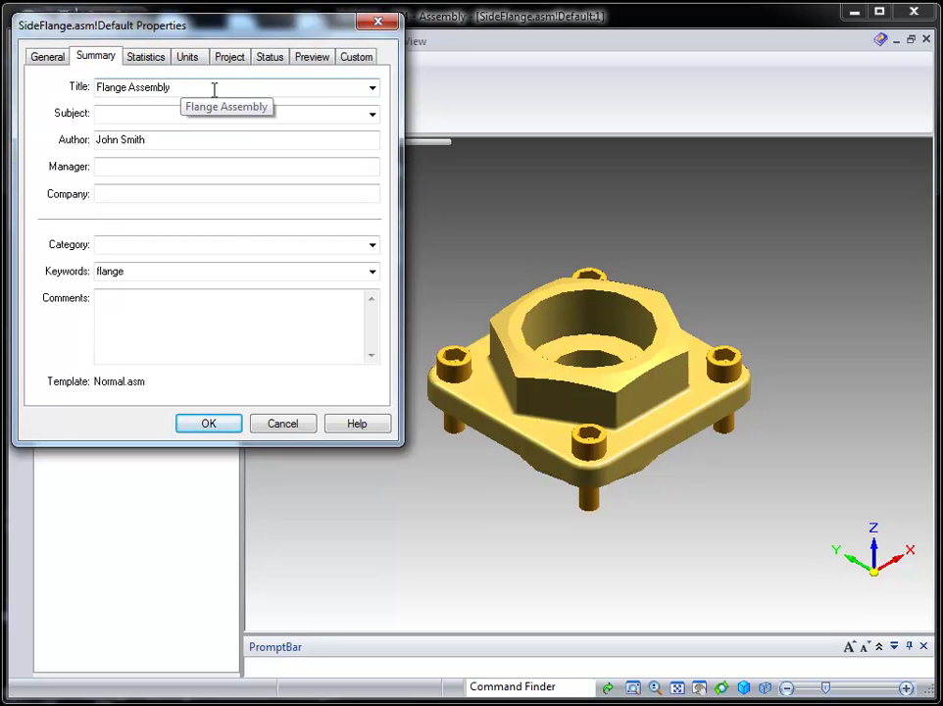
left_click(356, 59)
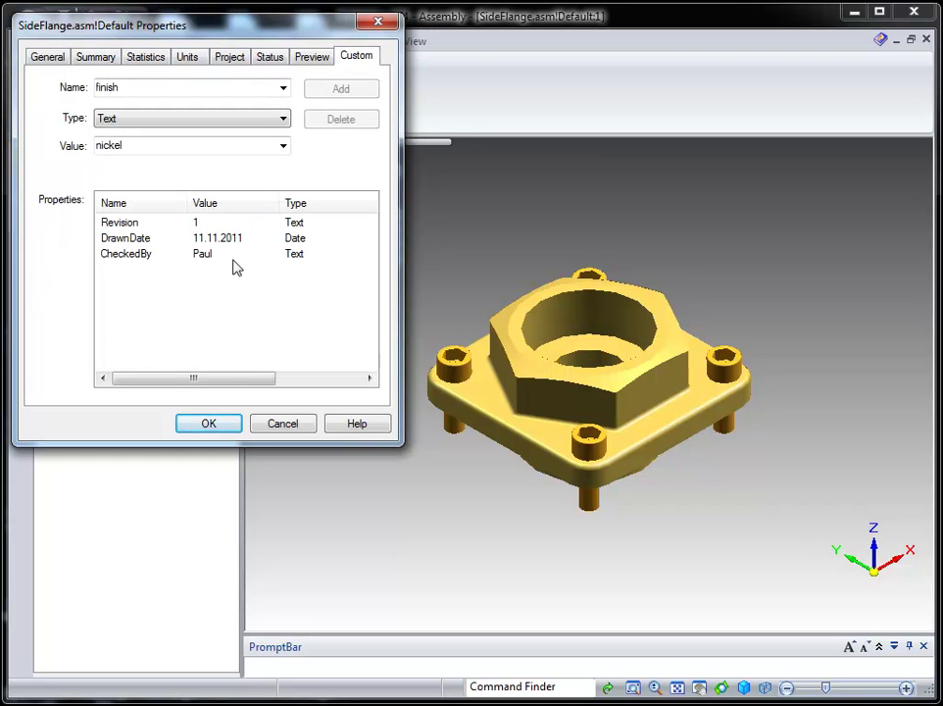
left_click(214, 419)
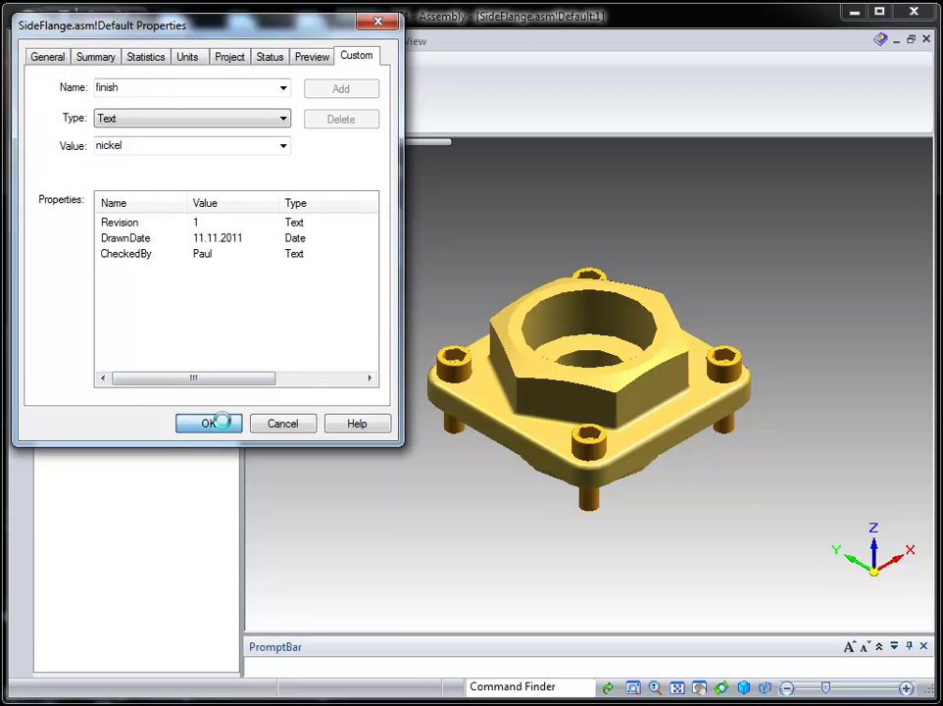
Switch to member 01-A-BB-C8 and verify its imported Summary and Custom properties.
left_click(149, 221)
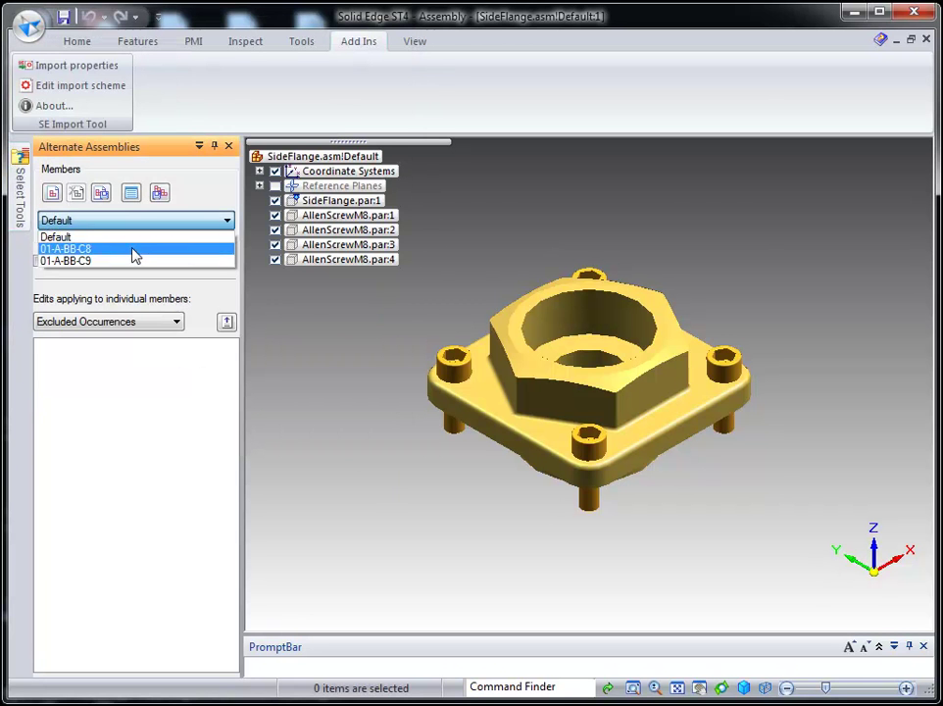
left_click(132, 249)
left_click(29, 29)
mouse_move(78, 274)
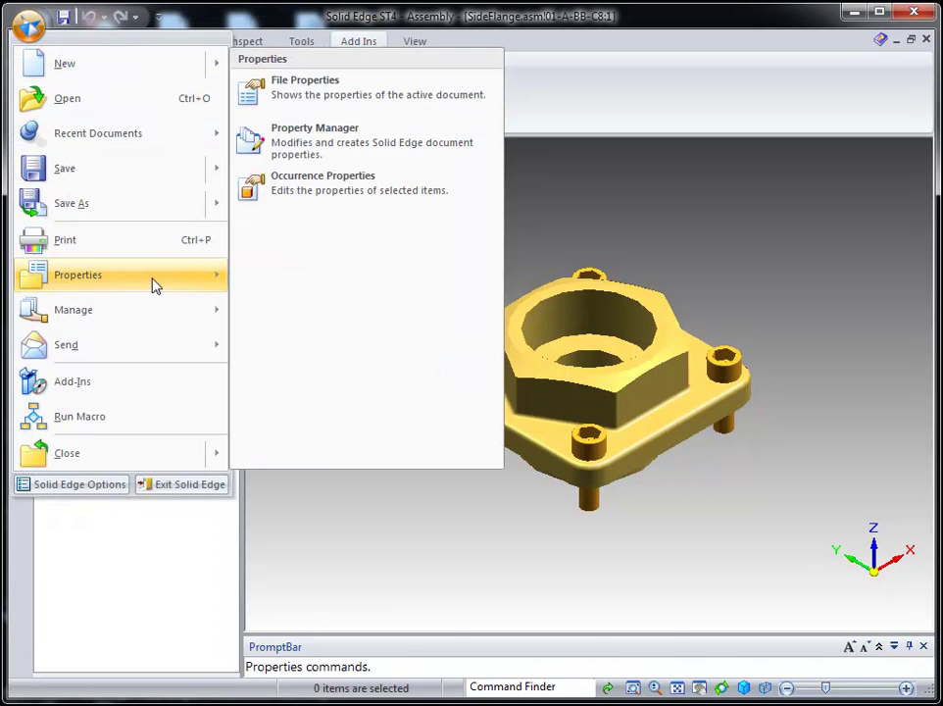
left_click(312, 92)
left_click(100, 59)
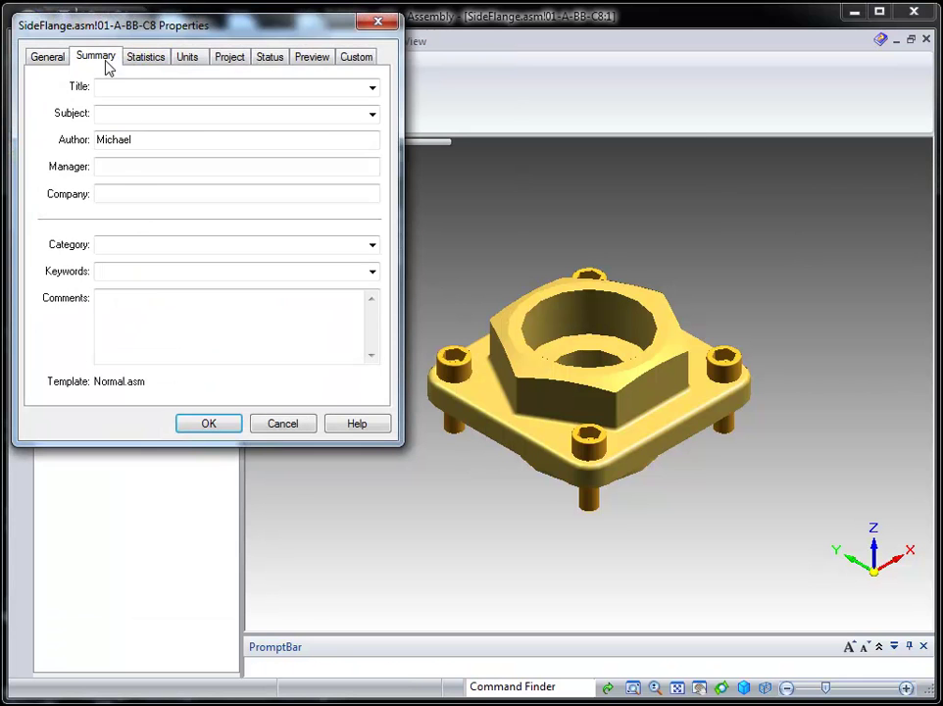
left_click(356, 59)
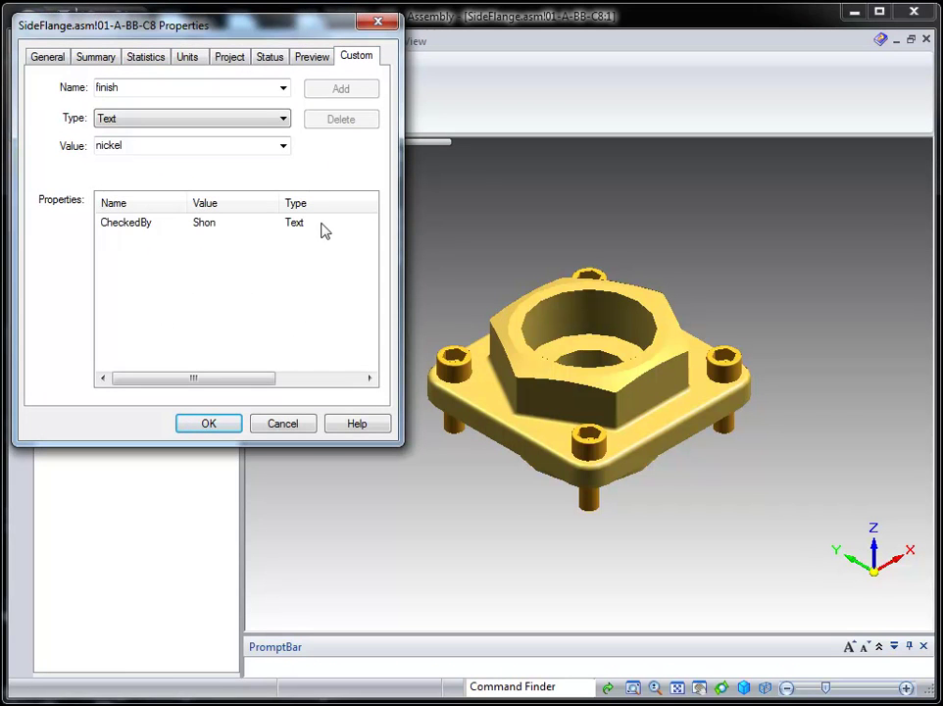
left_click(227, 424)
Switch to member 01-A-BB-C9 and verify its imported custom CheckedBy value.
left_click(181, 221)
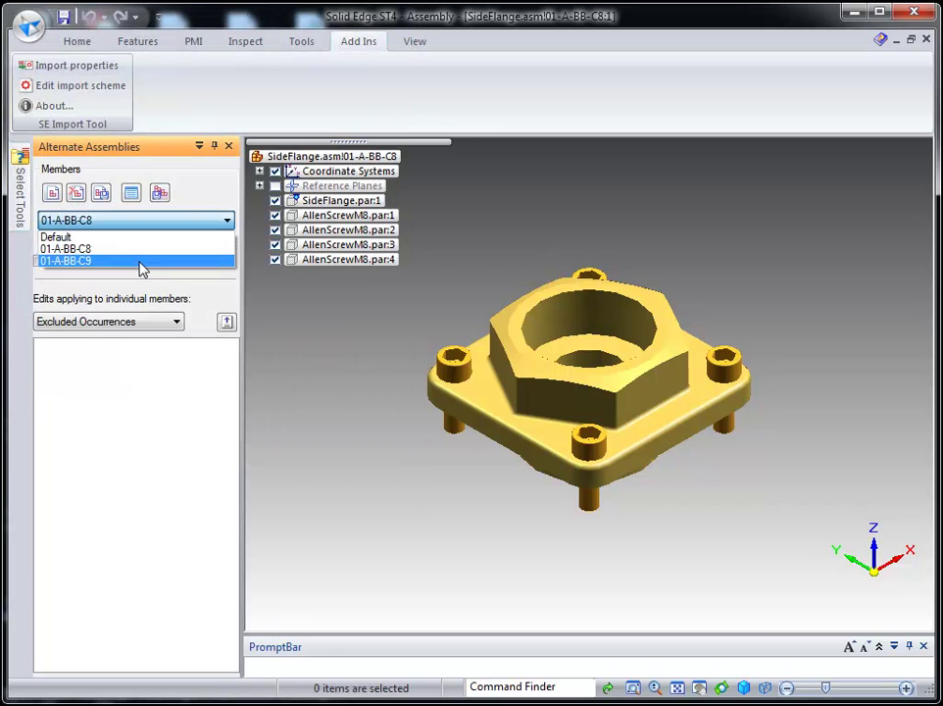
left_click(142, 260)
left_click(29, 25)
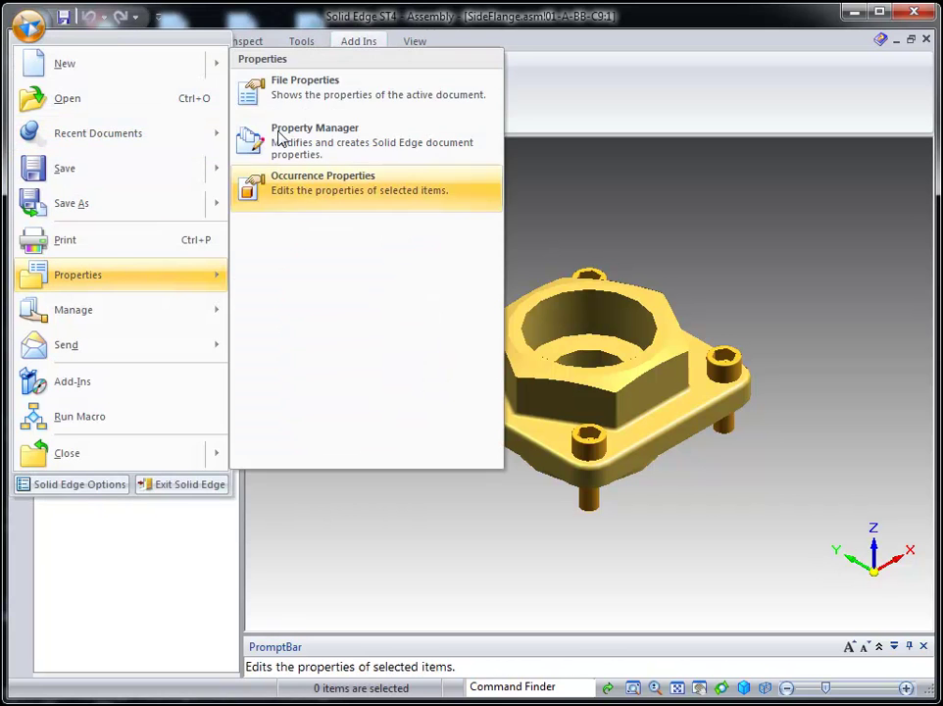
left_click(299, 86)
left_click(356, 56)
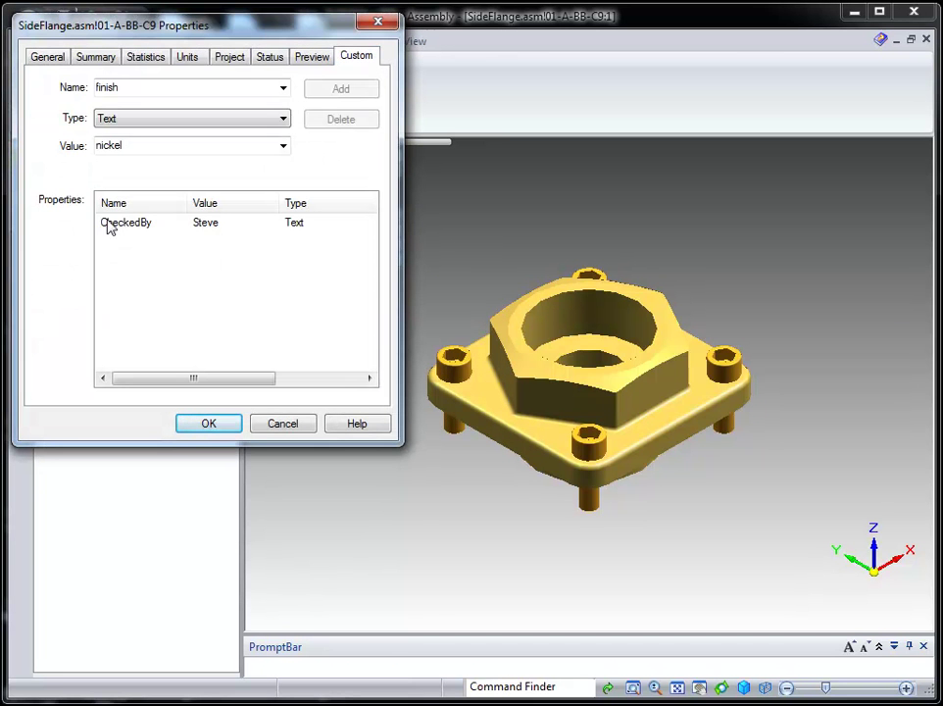
left_click(232, 422)
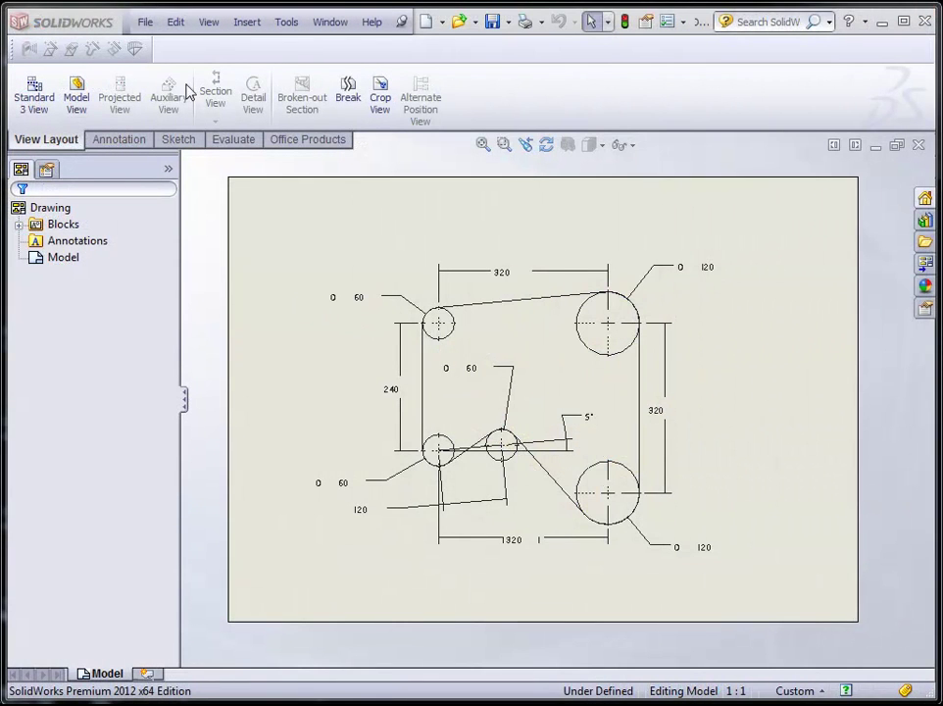
left_click(147, 24)
left_click(204, 350)
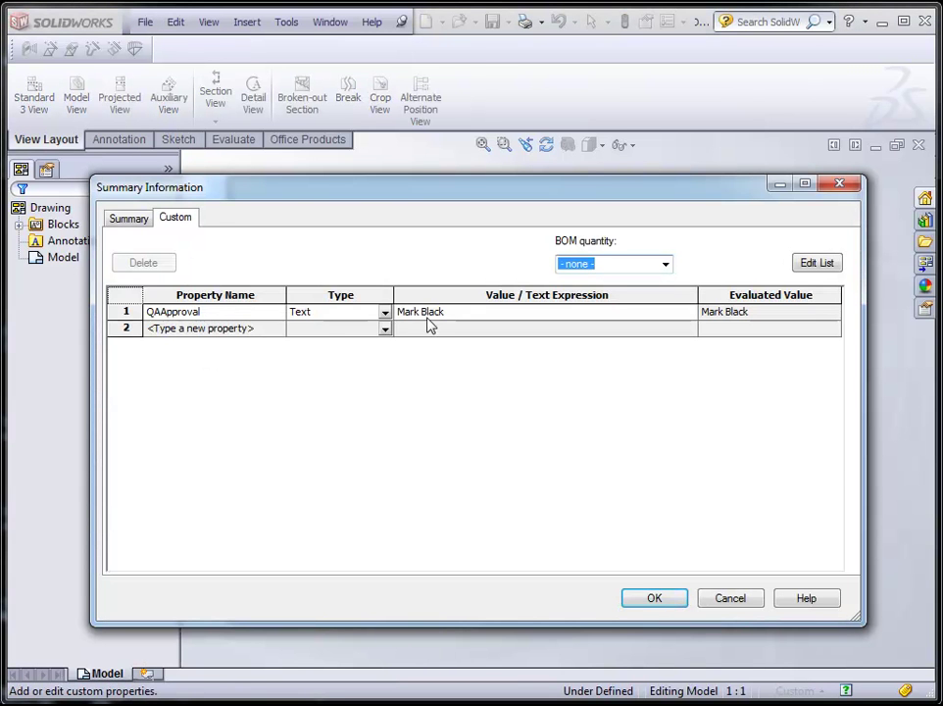
left_click(143, 224)
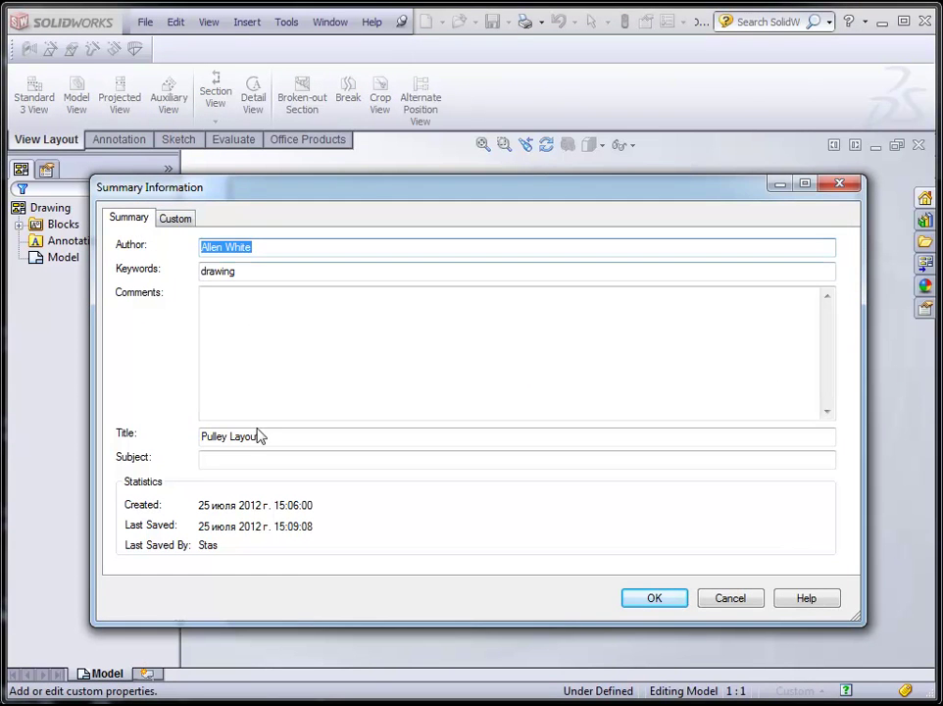
left_click(659, 599)
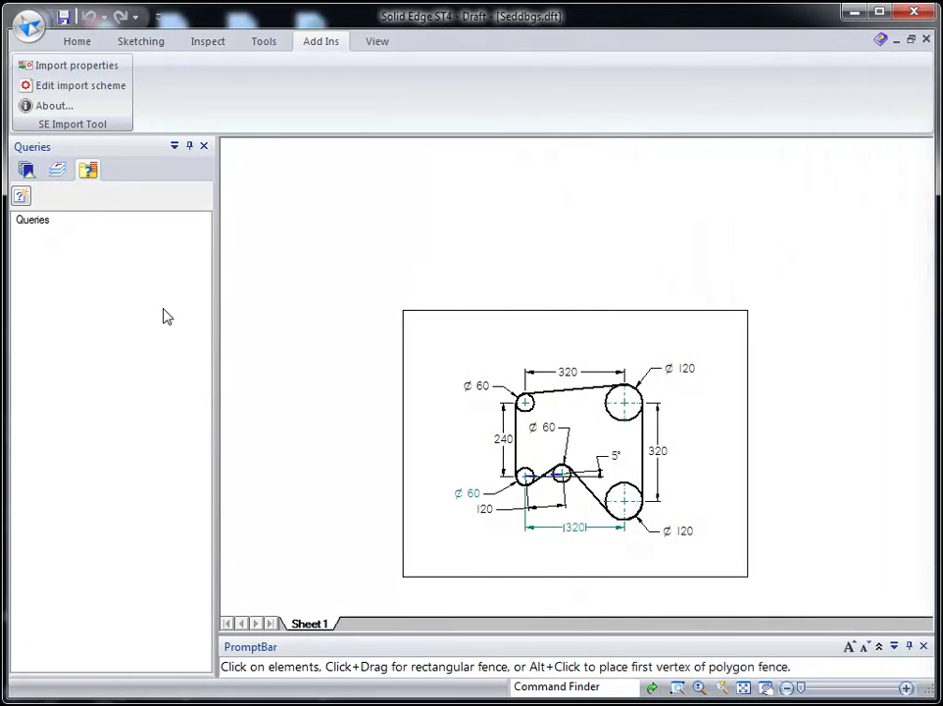
Import Drawing.SLDDRW's summary and custom properties into the draft and finish the wizard.
left_click(76, 66)
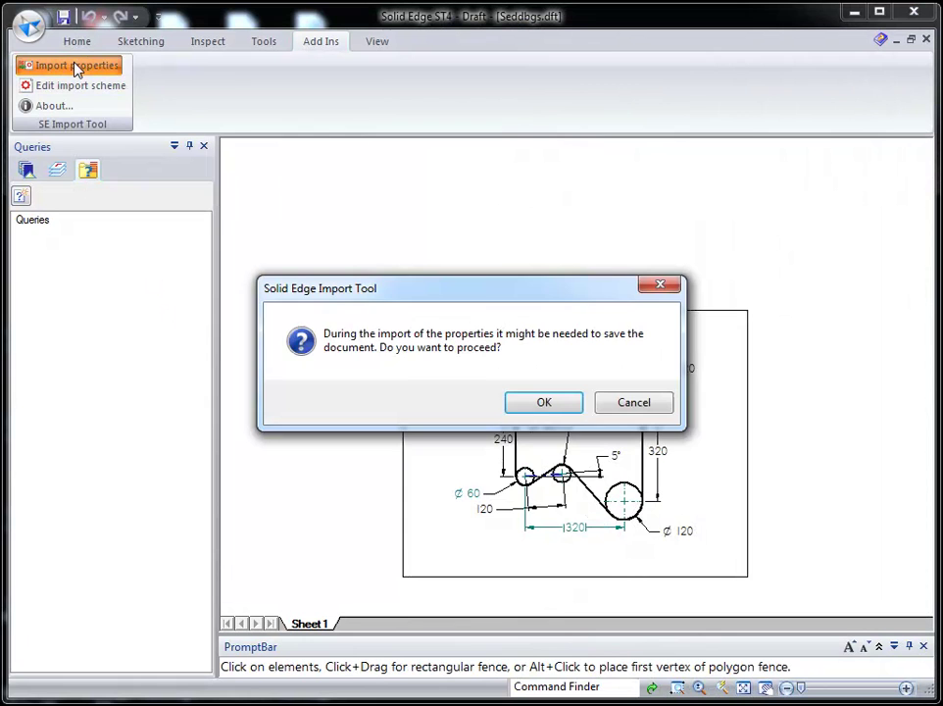
left_click(537, 399)
scroll(727, 282, "down", 2)
double_click(453, 497)
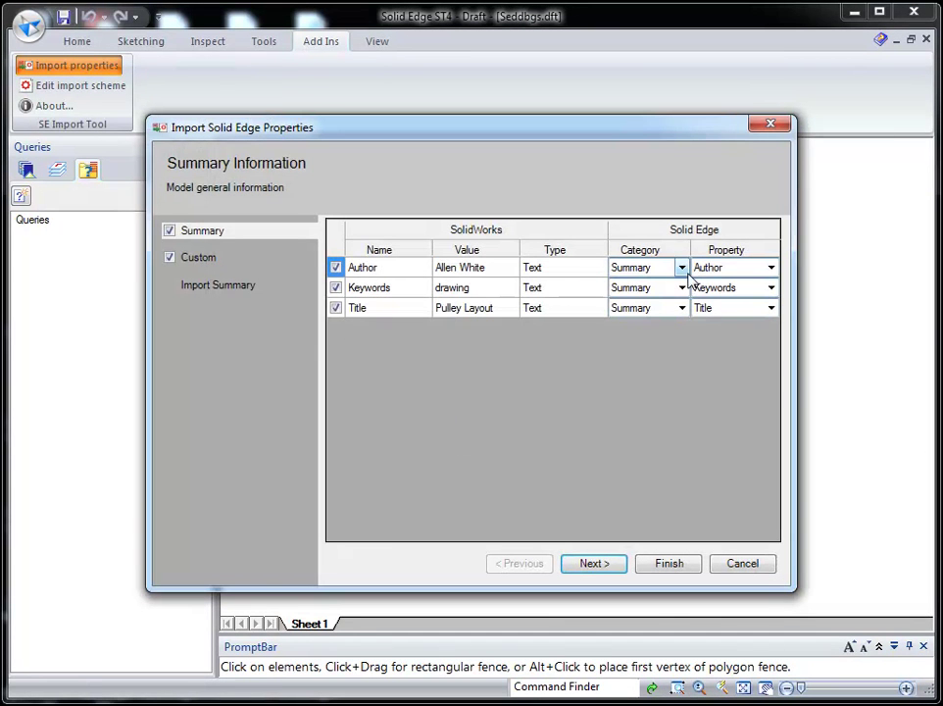
left_click(202, 259)
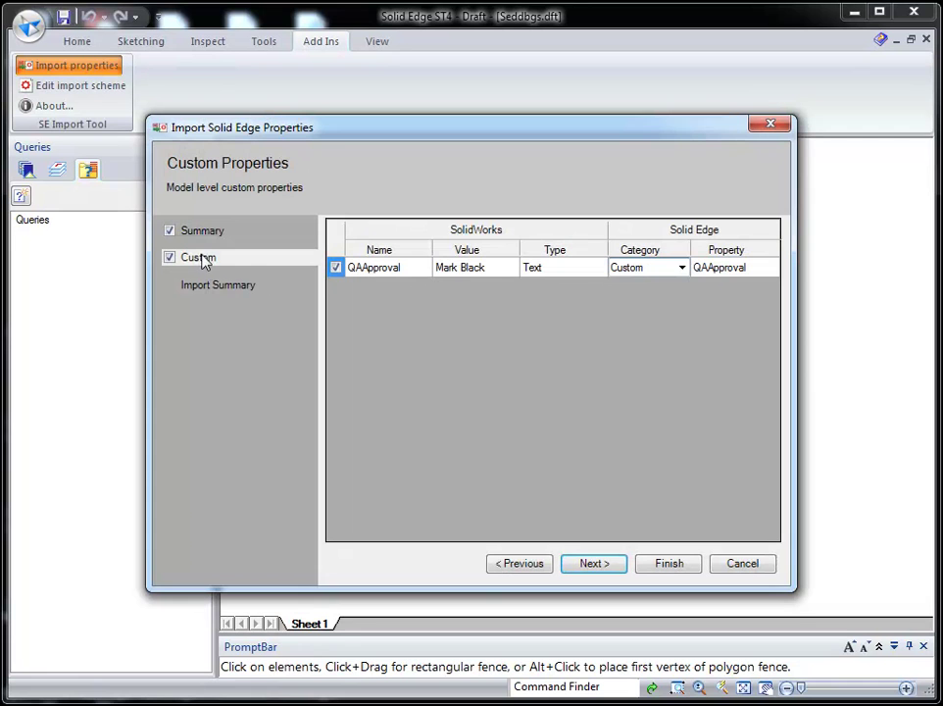
left_click(235, 287)
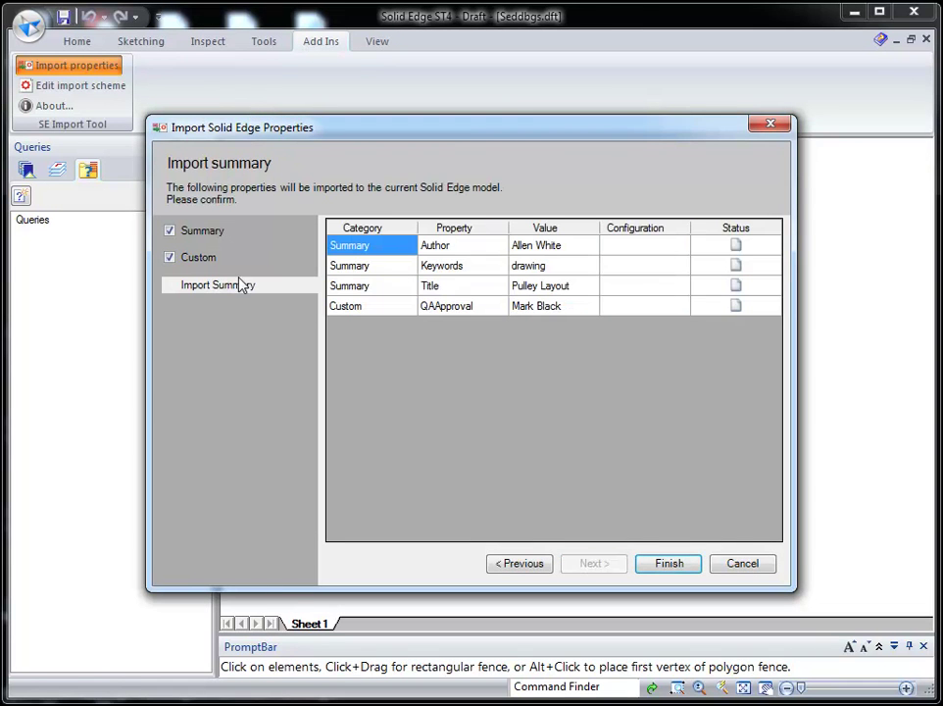
left_click(669, 562)
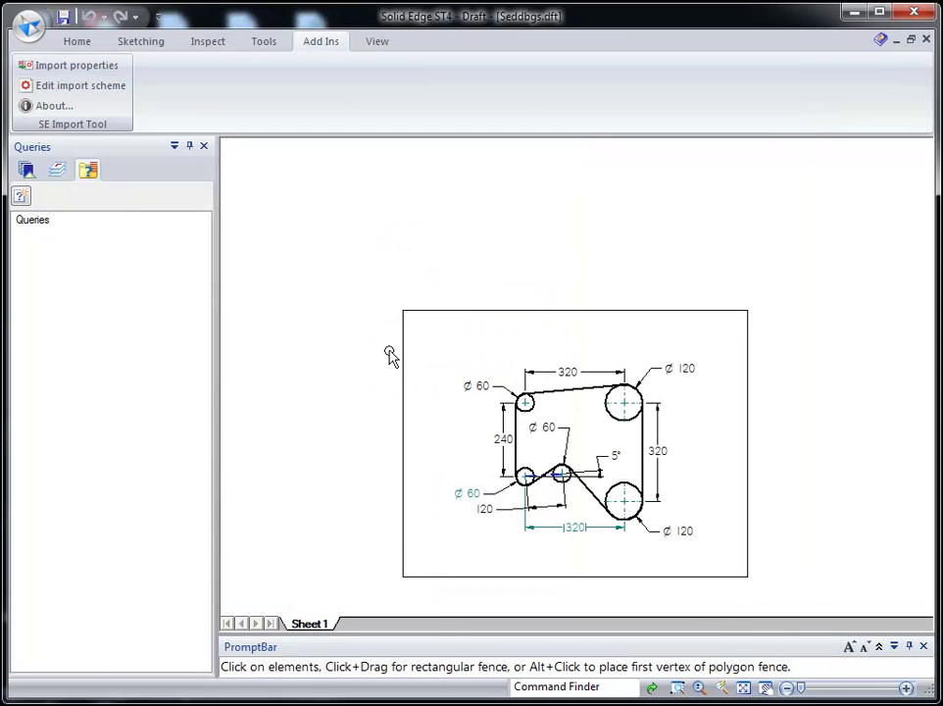
View the draft's file Summary, showing Title Pulley Layout and Keywords drawing.
left_click(30, 25)
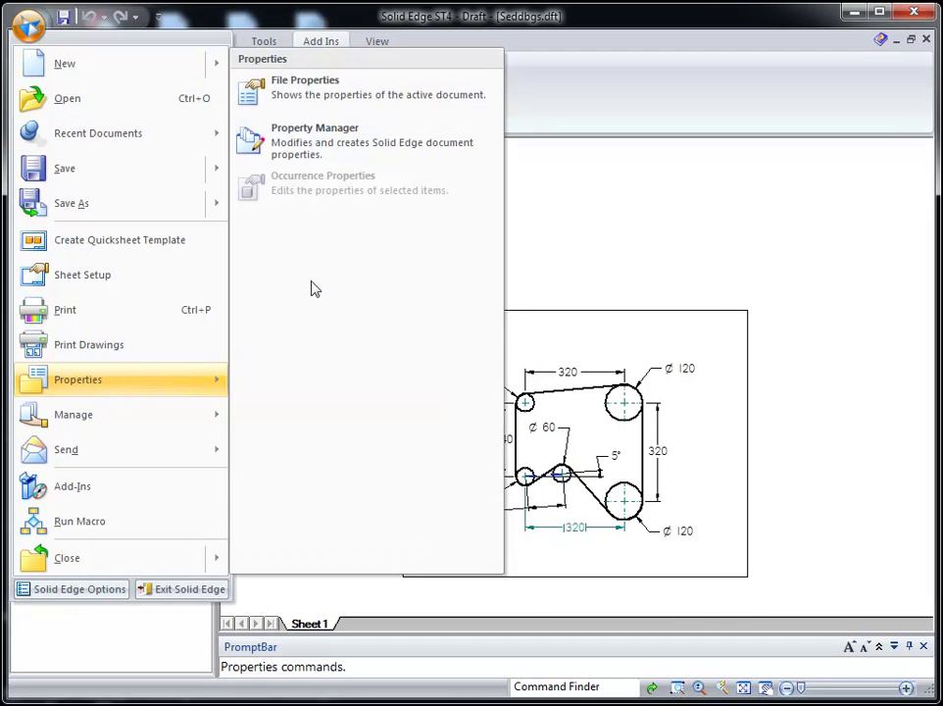
left_click(284, 86)
left_click(96, 56)
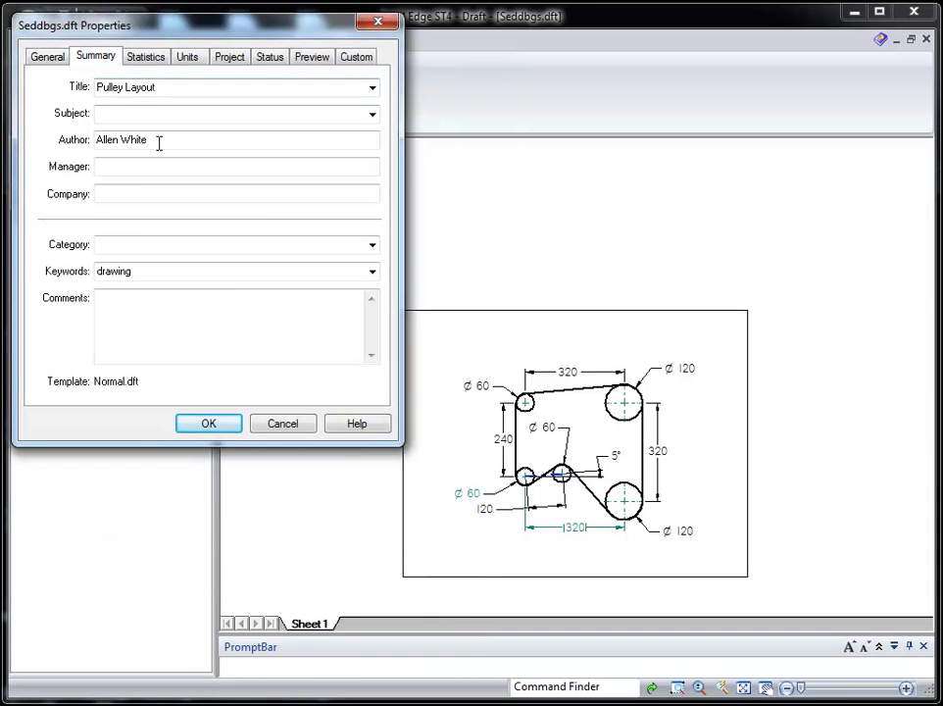